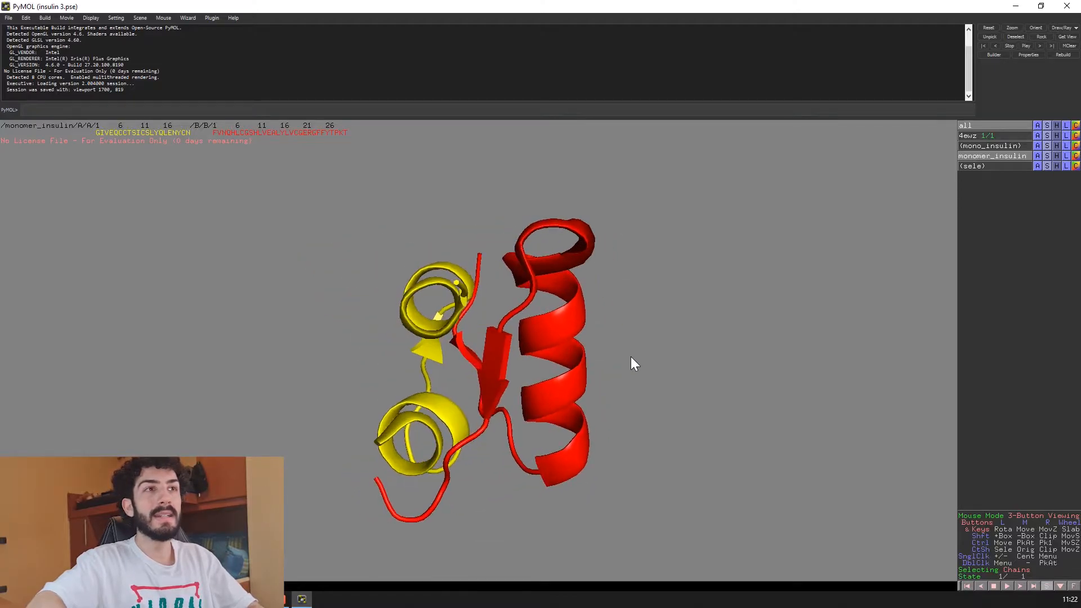
Step: Examine the insulin monomer and toggle the visibility of 4ewz, monomer_insulin and sele to see what each contains
drag(416, 376, 541, 376)
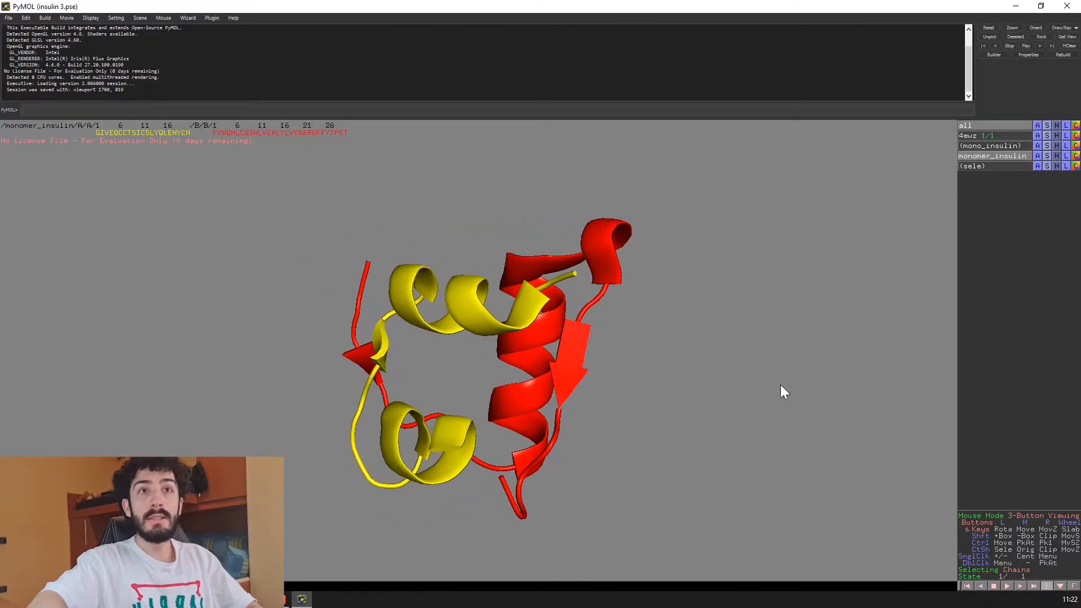
click(1009, 137)
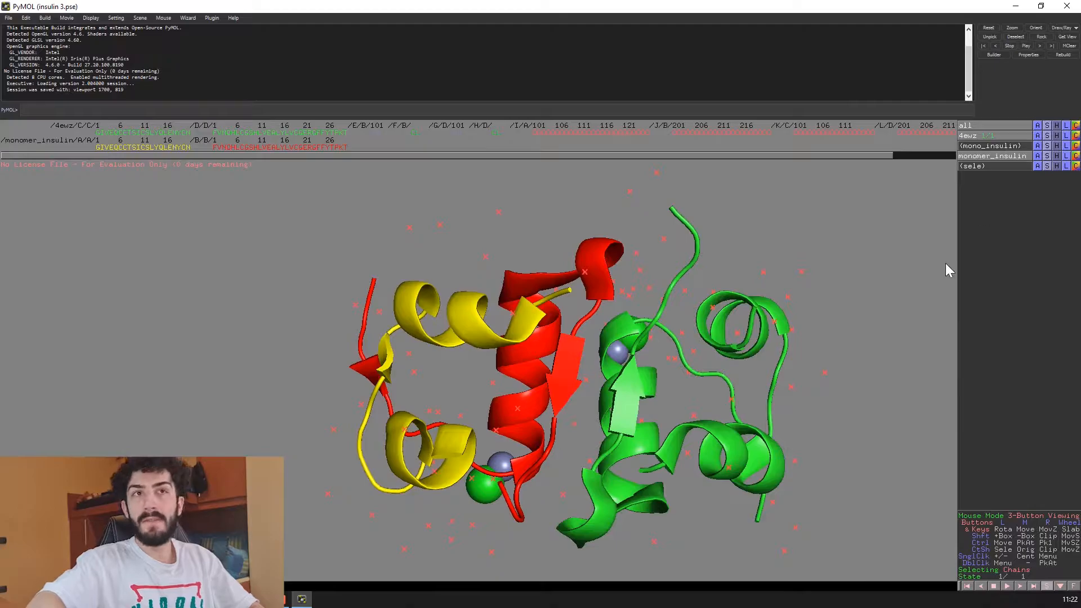
click(1009, 138)
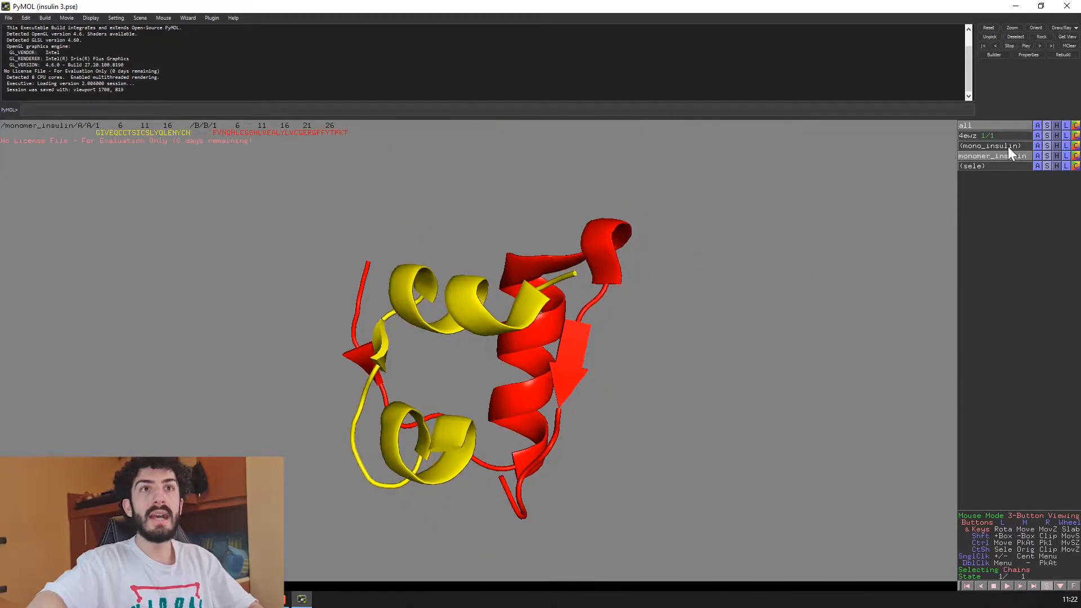
click(1011, 157)
click(1011, 156)
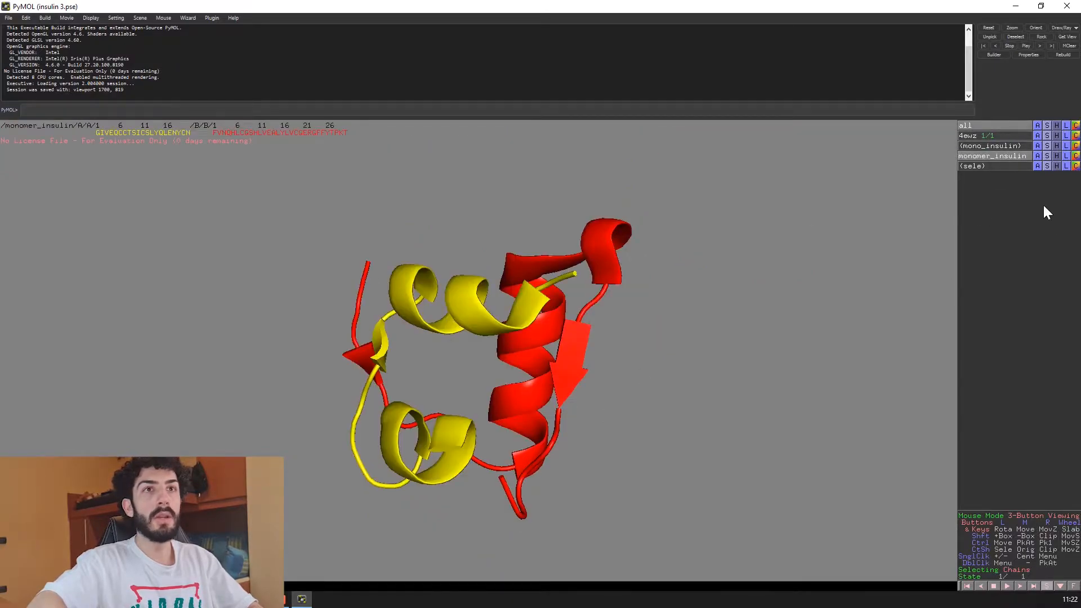
click(1019, 165)
click(1020, 167)
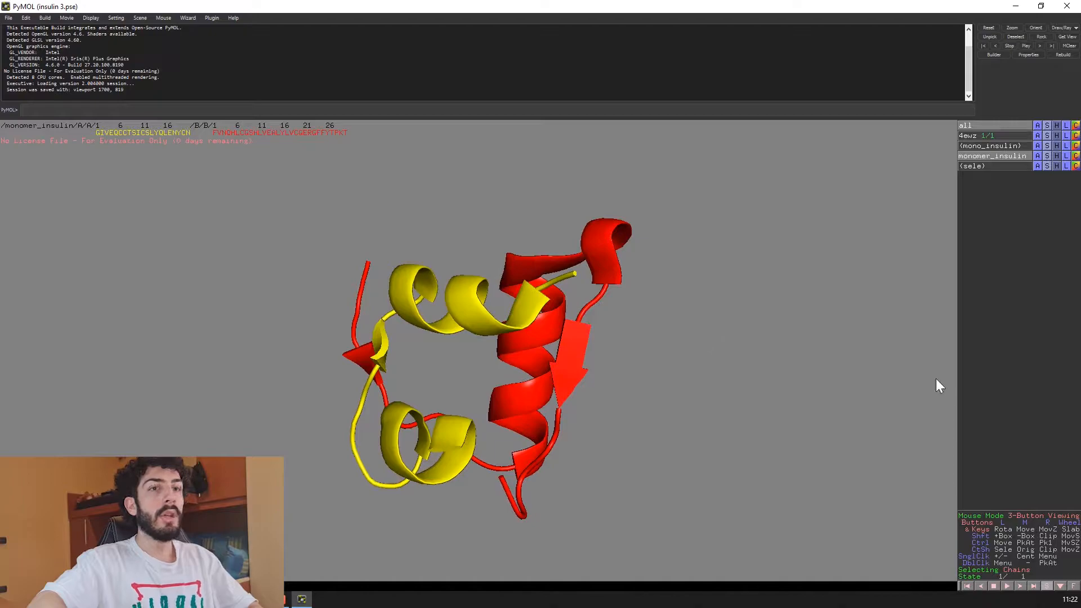
drag(777, 317, 750, 318)
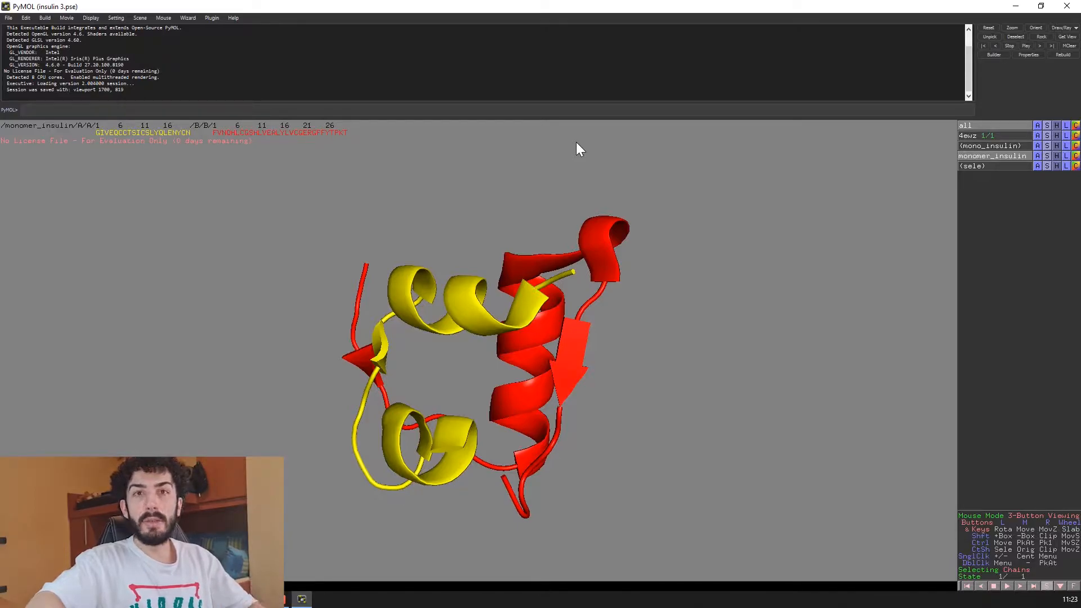
Step: Change the viewer's background color to black
click(91, 18)
mouse_move(112, 176)
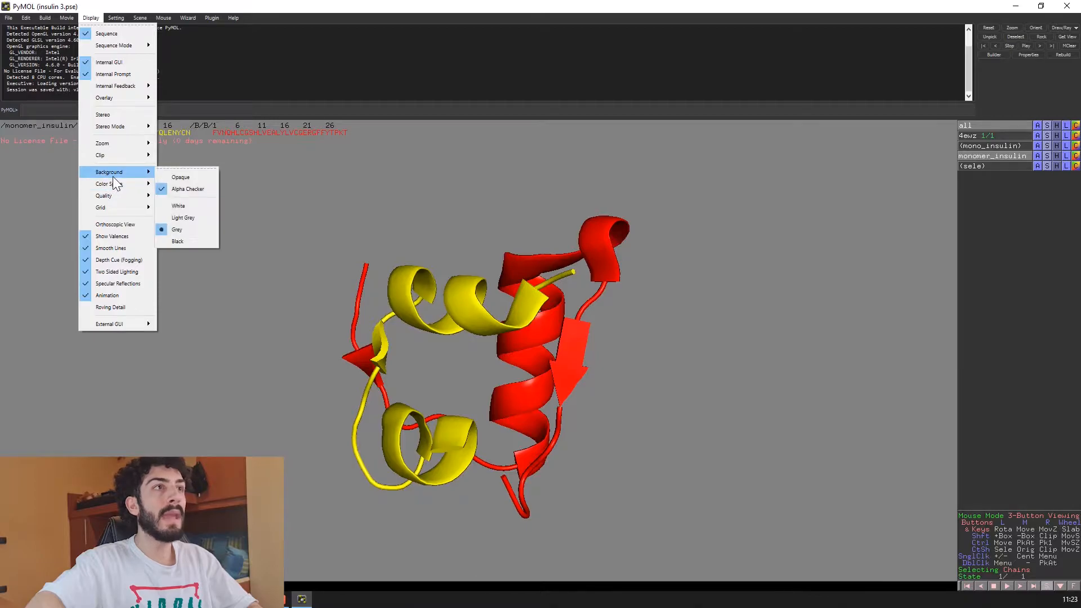
click(198, 241)
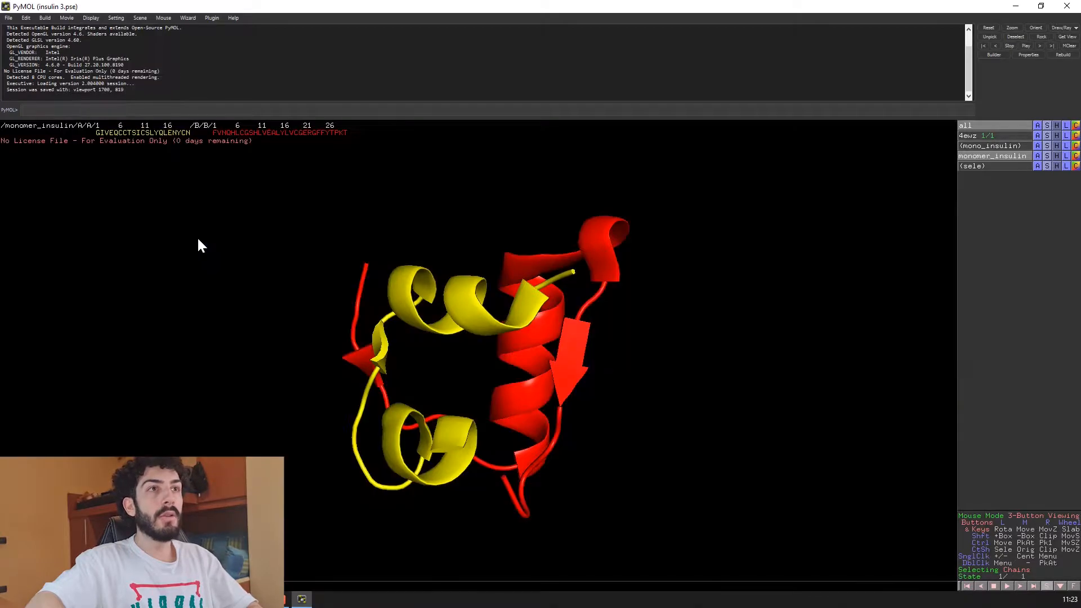
drag(733, 283, 591, 364)
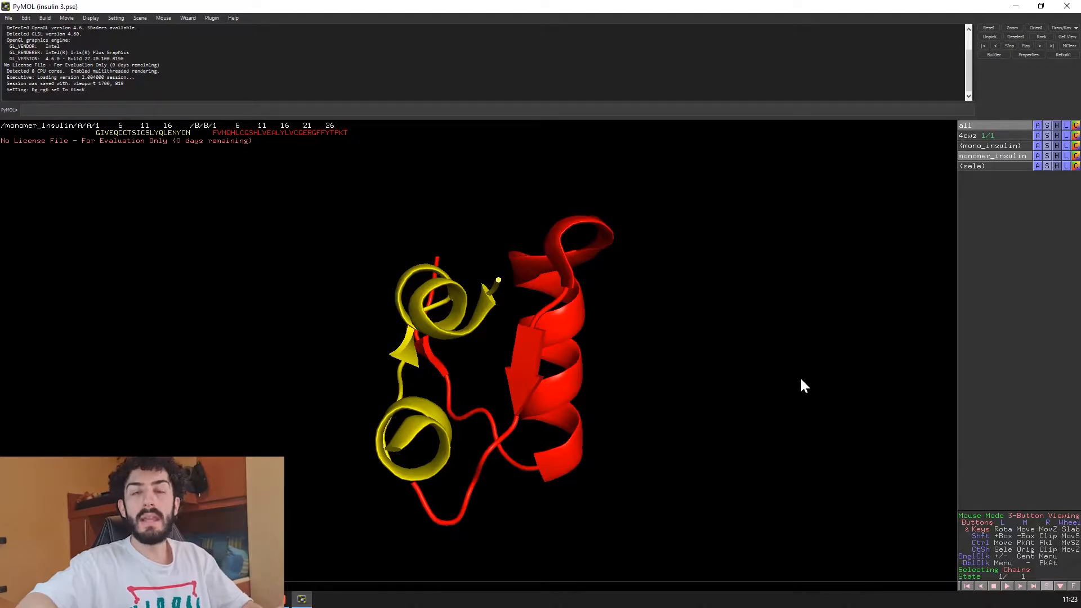
Step: Switch to the browser and review the RCSB PDB entry 1LPH for LYS(B28)PRO(B29)-human insulin
key(alt+Tab)
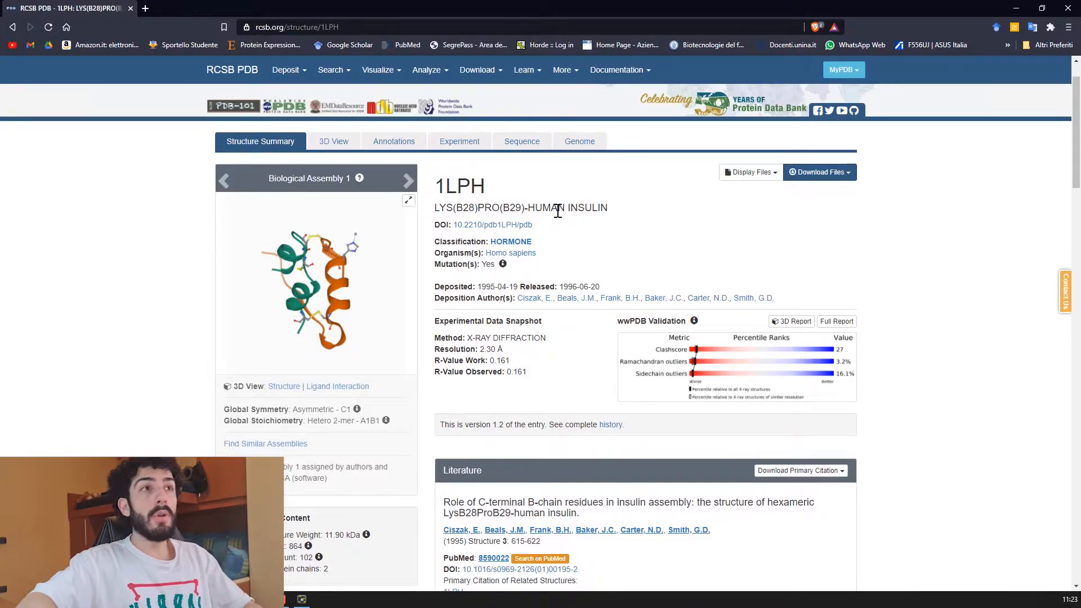
scroll(623, 218, up, 1)
click(332, 70)
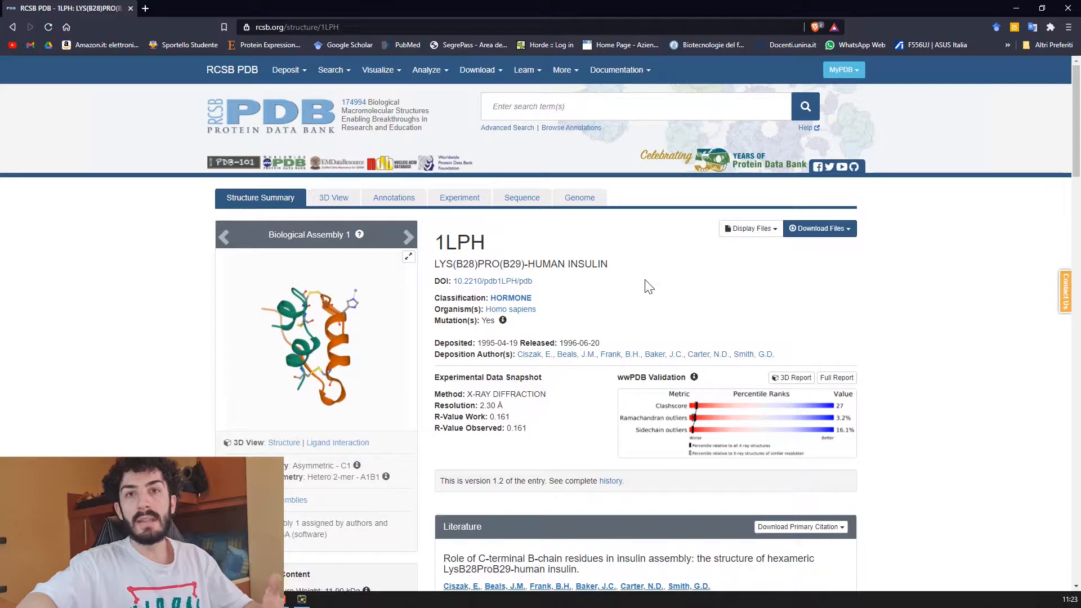
scroll(648, 287, down, 1)
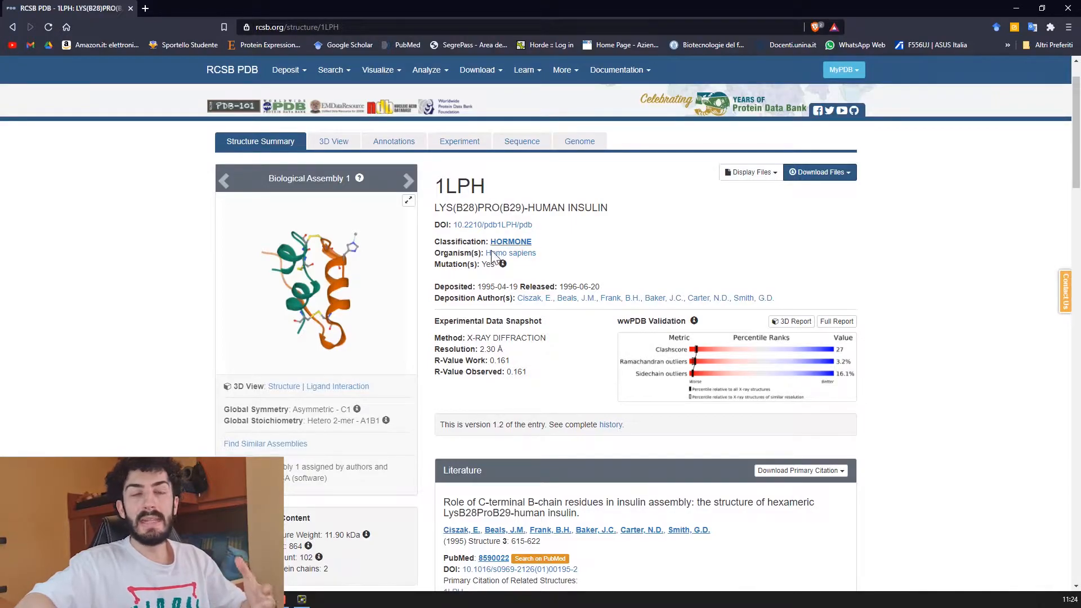
Step: Switch back to PyMOL and load the insulin structure with the command fetch 1lph
click(301, 601)
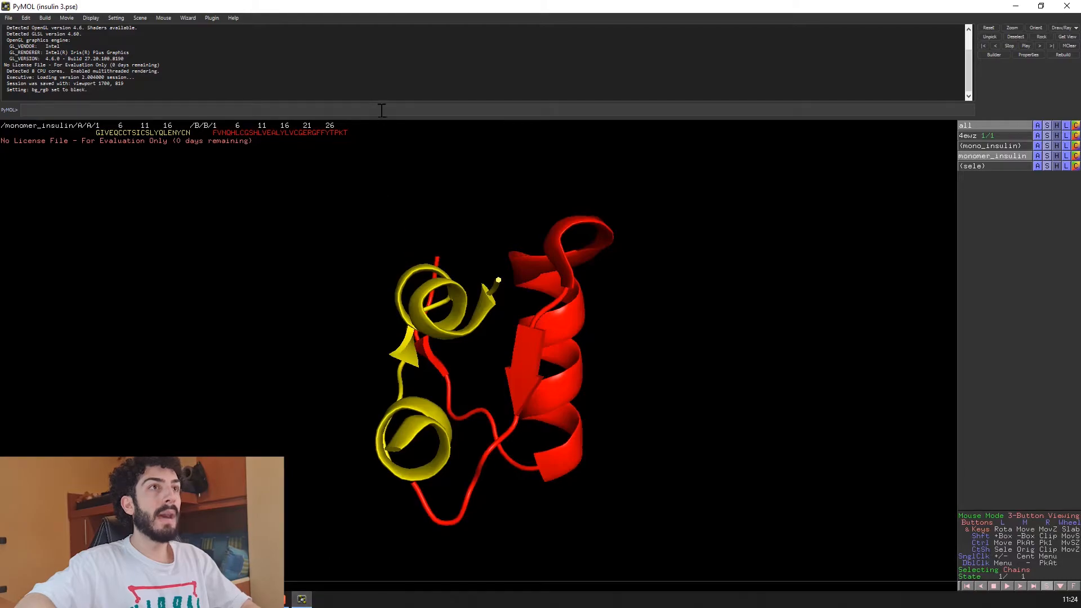
text(fe)
key(BackSpace)
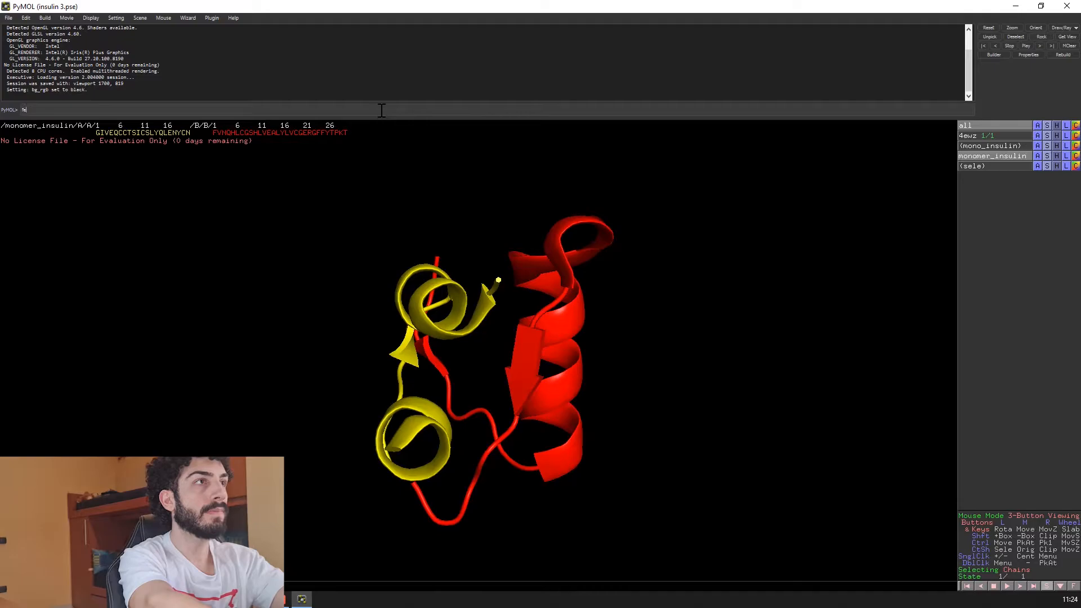
text(etch )
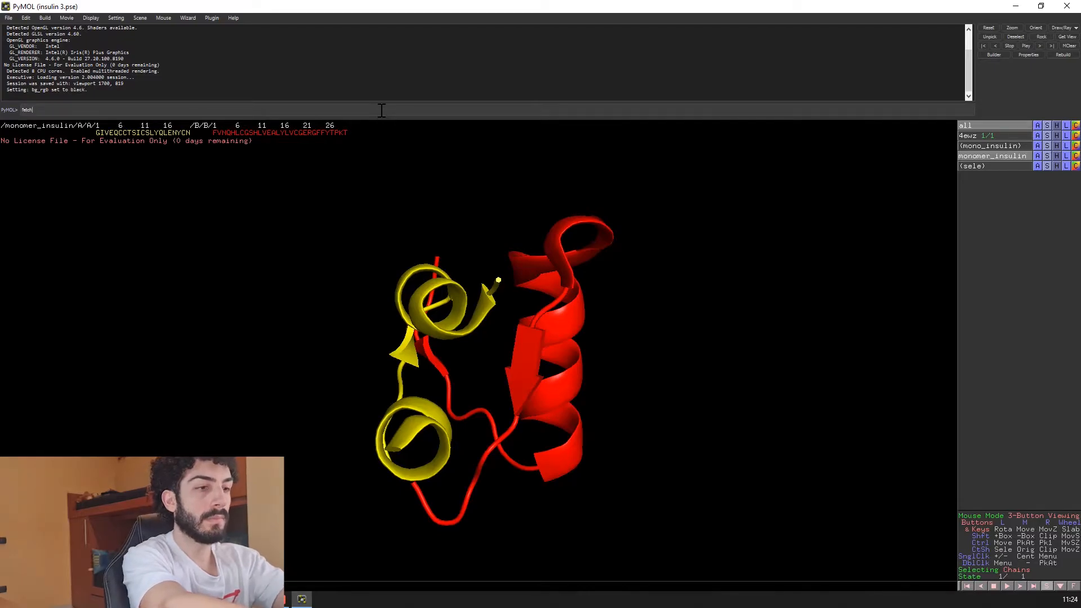
text(1iph)
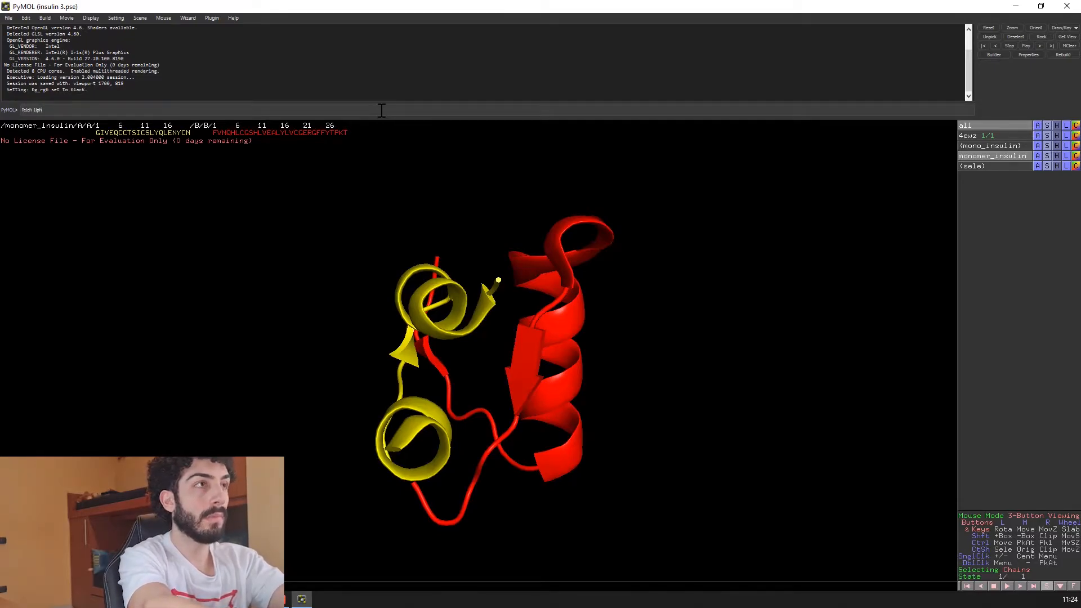
key(Return)
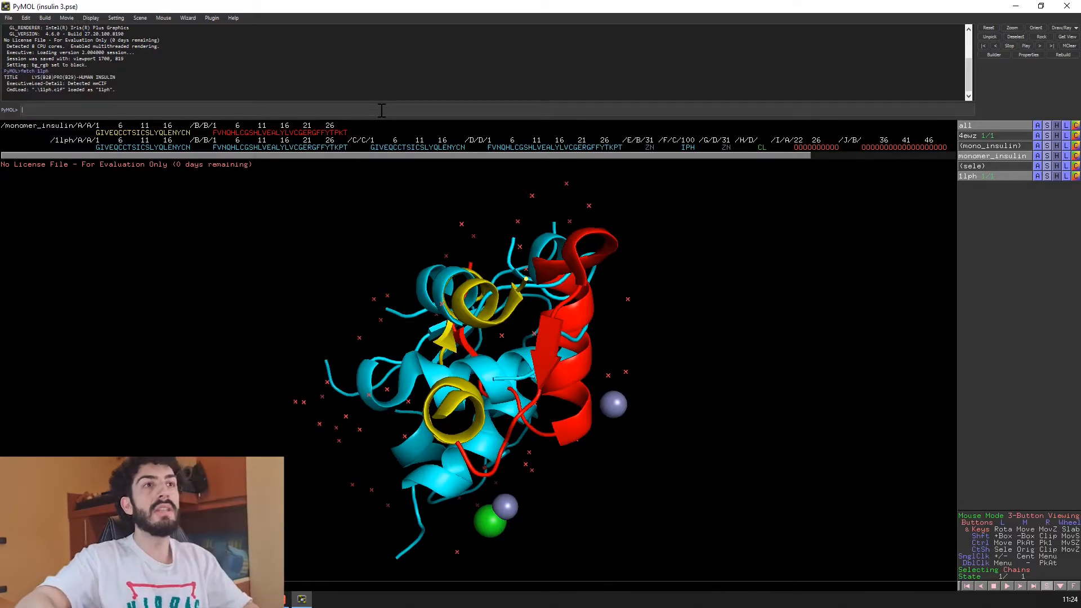
Step: Hide the monomer_insulin object and remove the water molecules from 1lph
drag(502, 333, 583, 352)
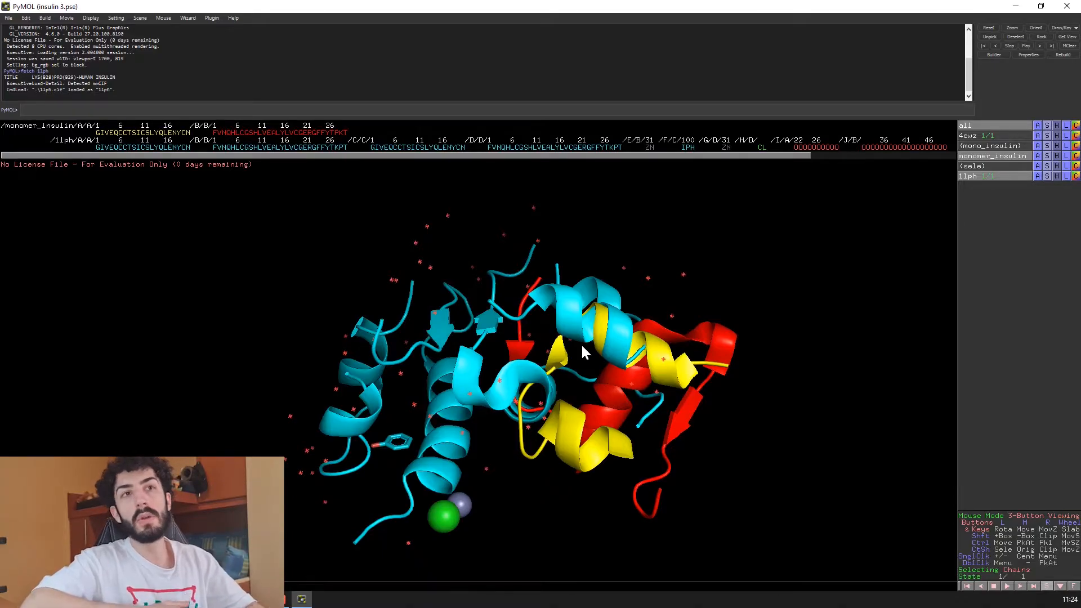
click(1009, 153)
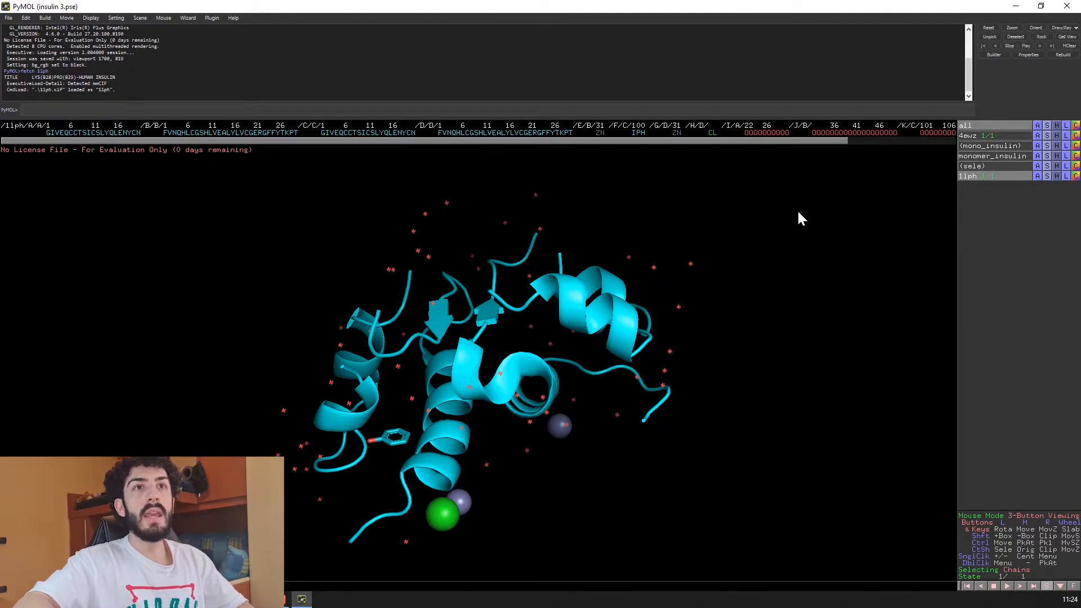
drag(481, 479, 460, 403)
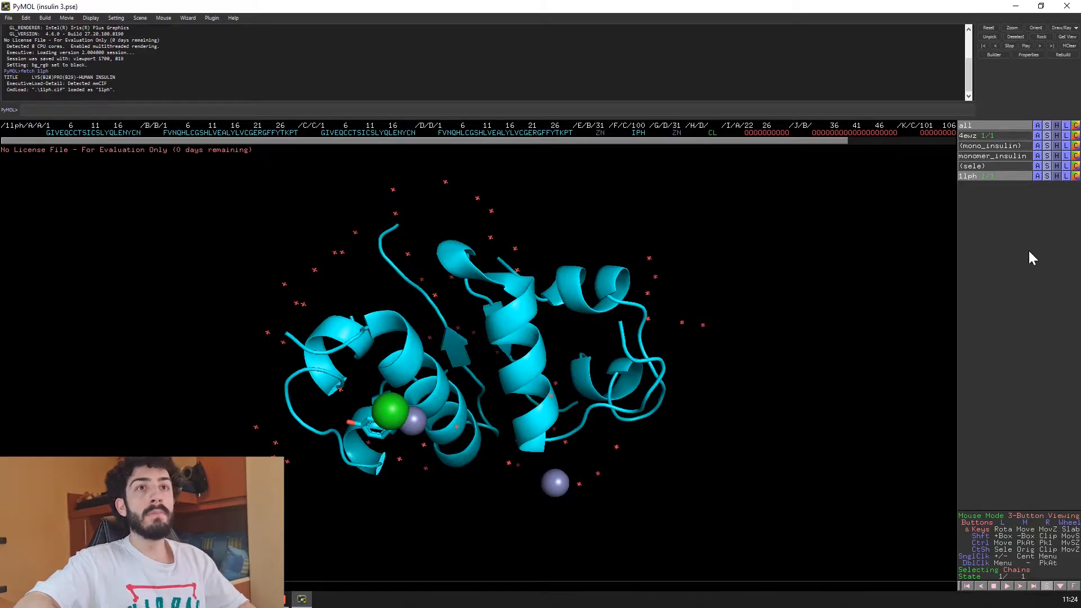
click(1038, 175)
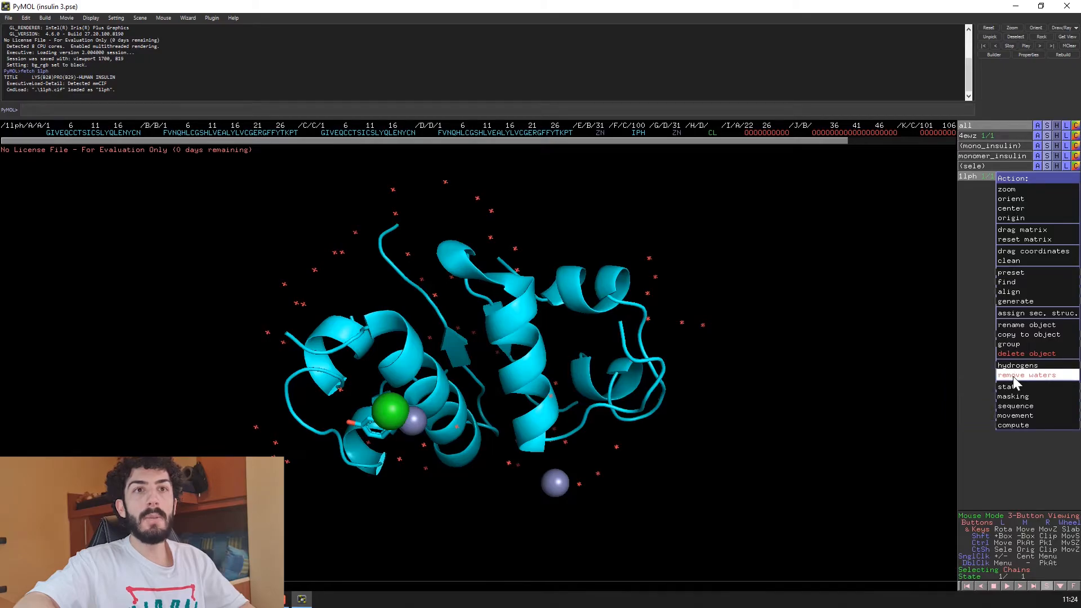
click(1012, 375)
Step: Select the chloride ion, both zinc ions and the IPH ligand of 1lph, hide everything in that selection, and clear it
drag(437, 440, 453, 223)
click(465, 220)
click(468, 222)
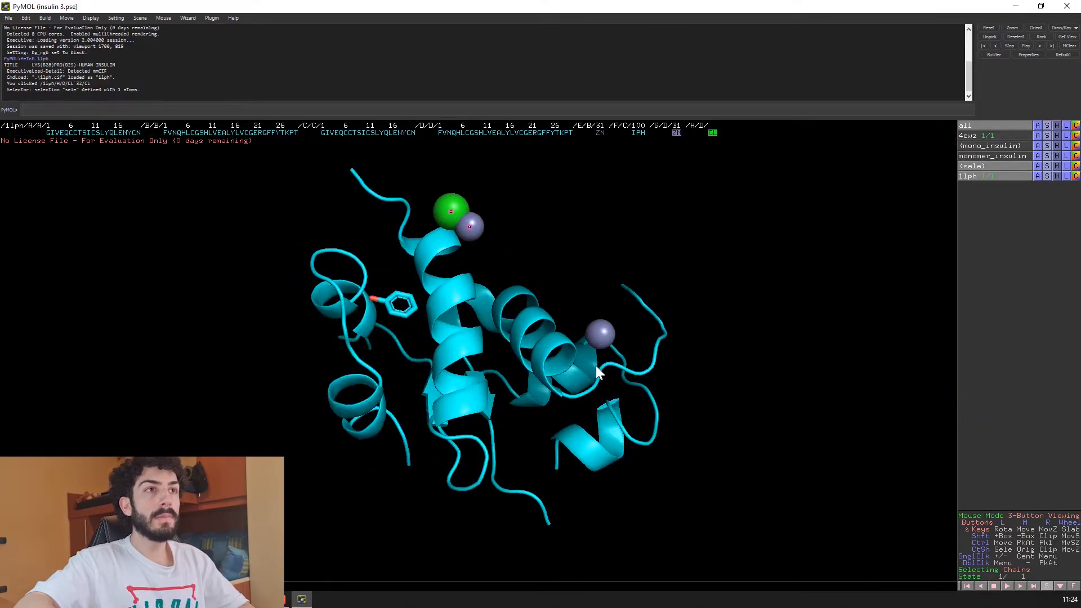
click(606, 336)
click(401, 306)
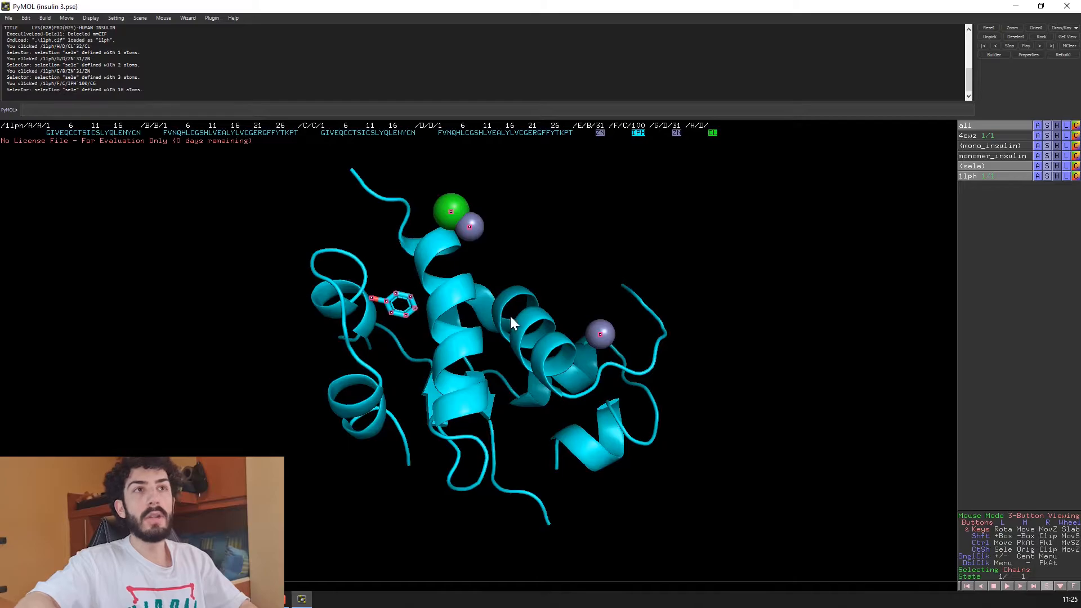
click(1038, 176)
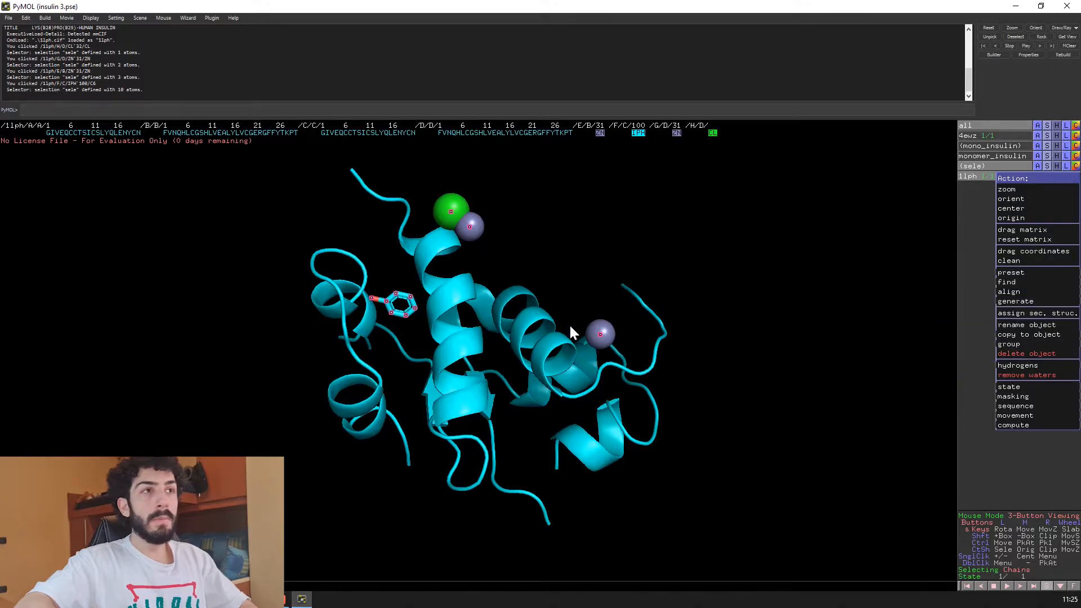
click(963, 214)
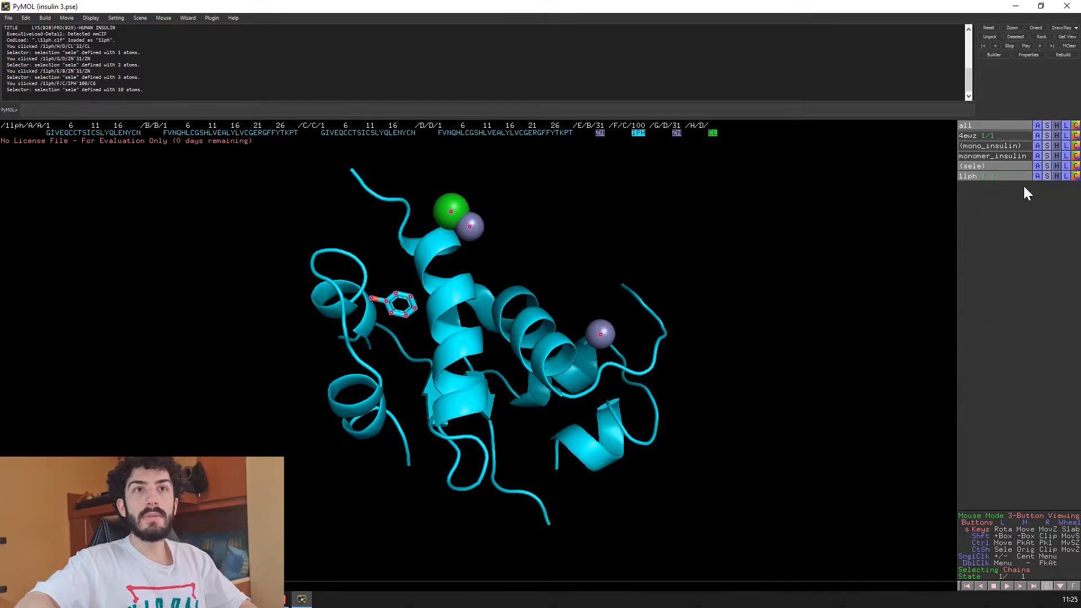
click(1055, 167)
click(1052, 178)
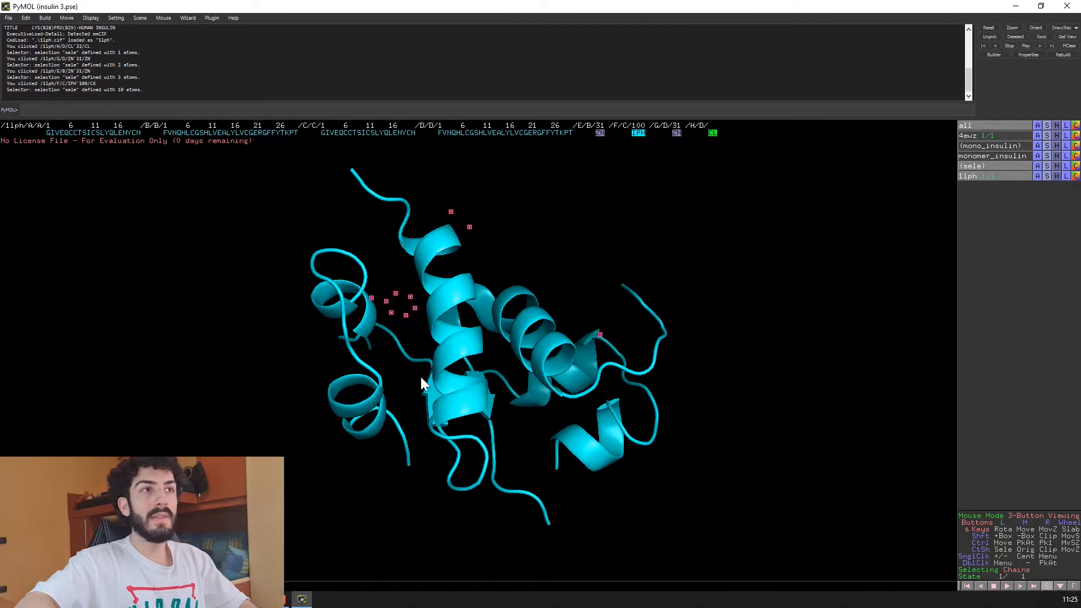
click(775, 292)
Step: Color the 1lph structure by chain so each of its four protein chains has its own color
drag(483, 375, 476, 432)
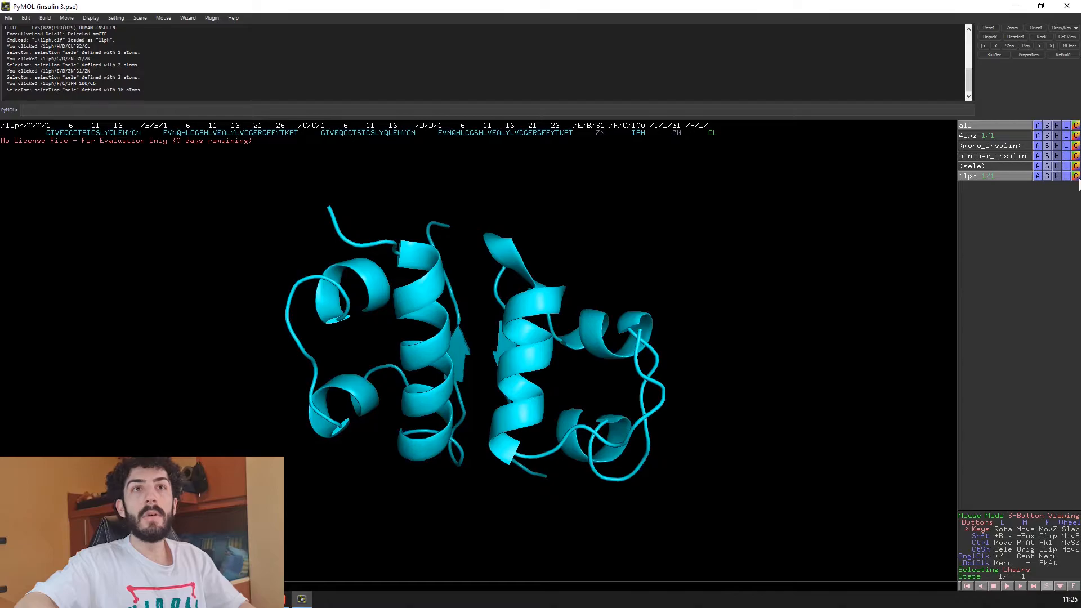
click(1076, 178)
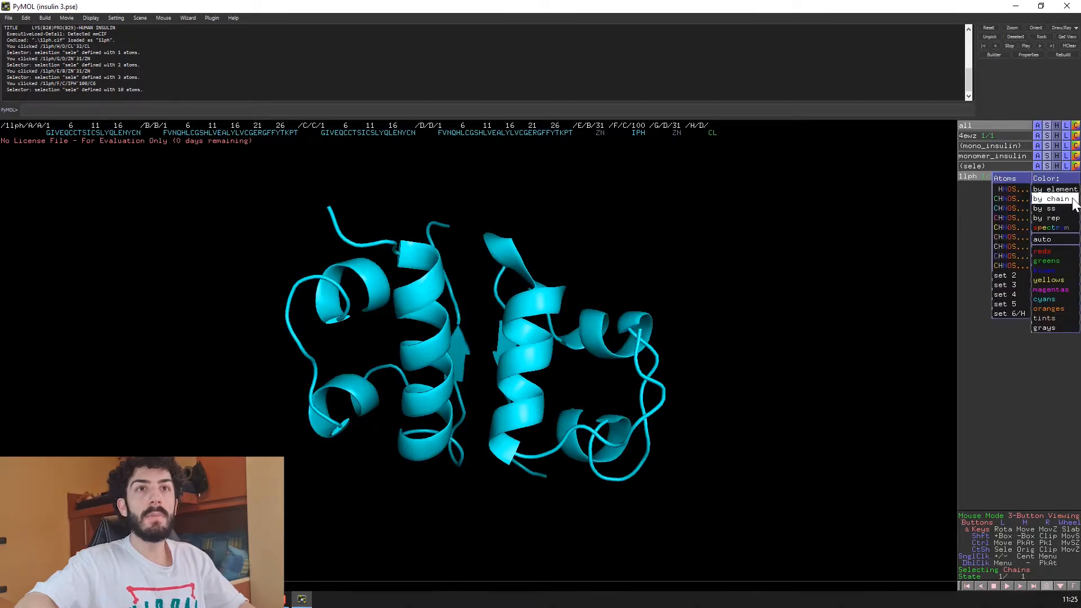
mouse_move(1037, 201)
click(1025, 198)
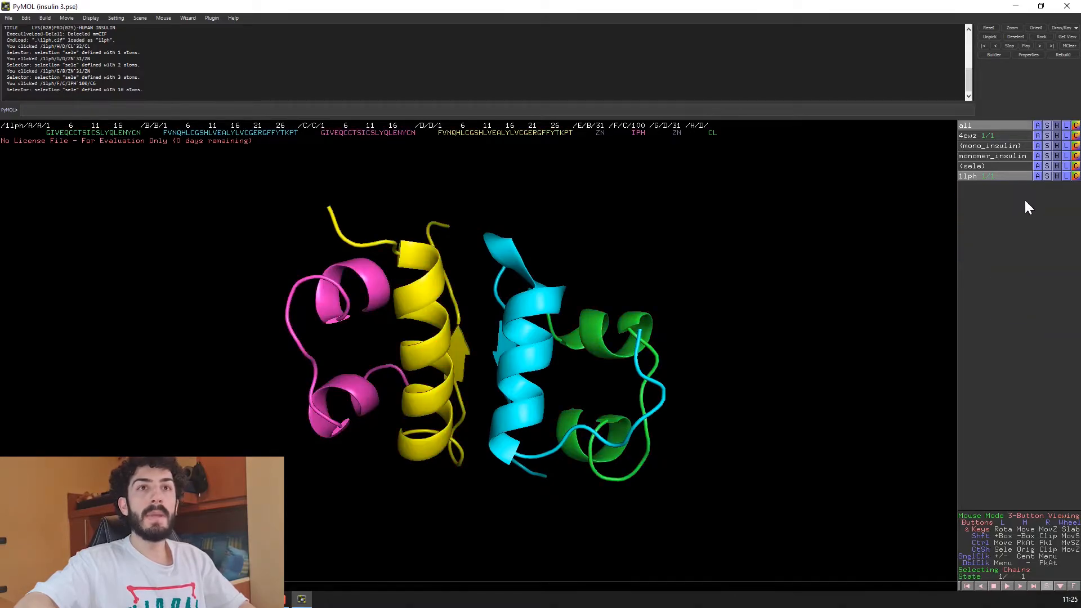
drag(503, 419, 541, 423)
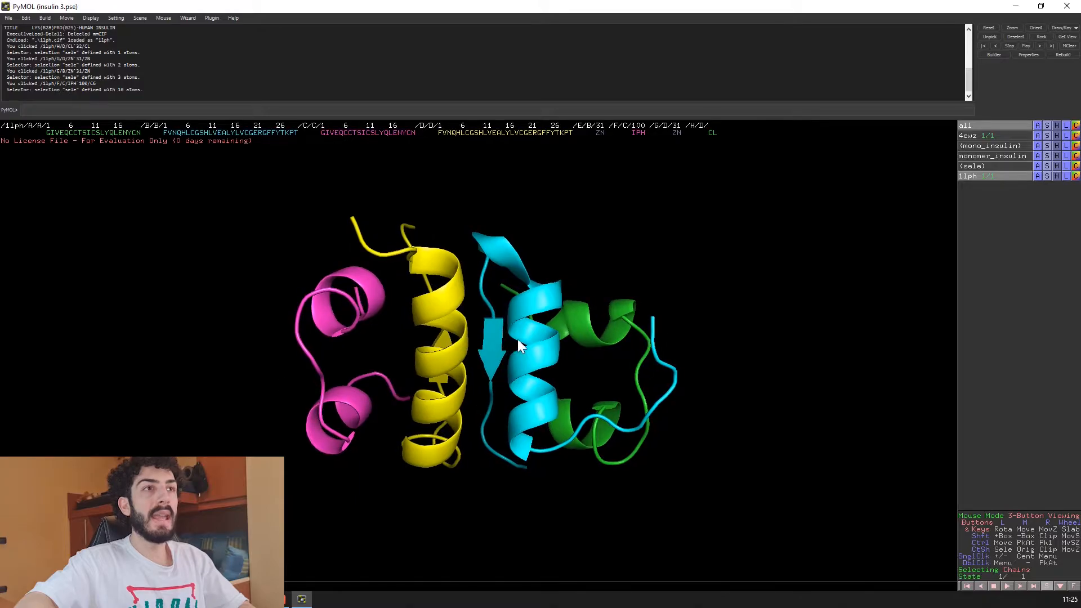
mouse_move(611, 379)
mouse_down()
mouse_move(356, 369)
mouse_move(612, 367)
mouse_up()
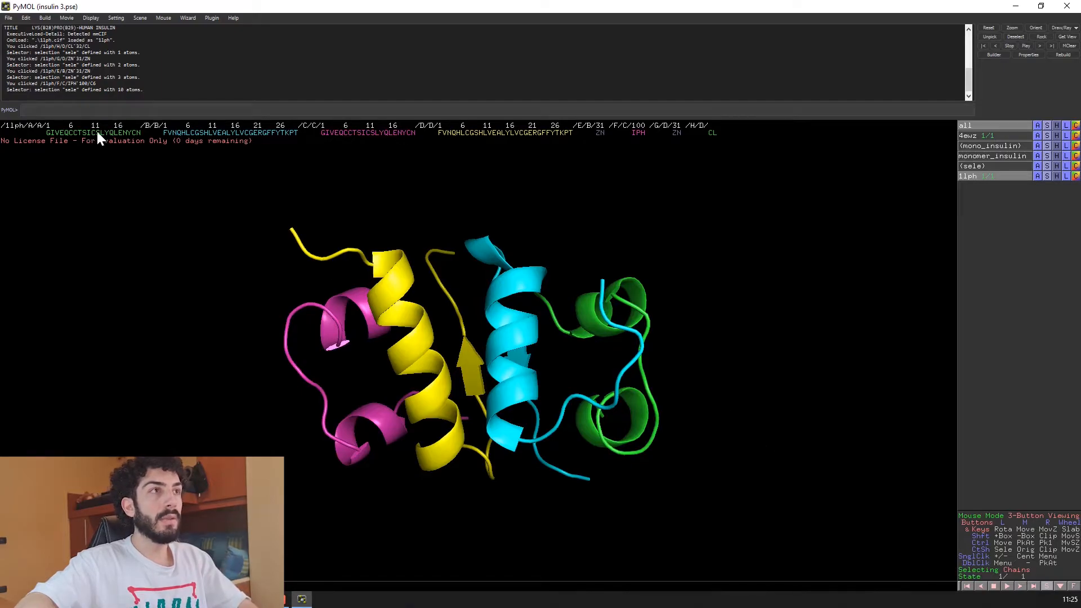
Step: Select chains A and B of 1lph, and set the selection mode to Residues
drag(654, 324, 600, 324)
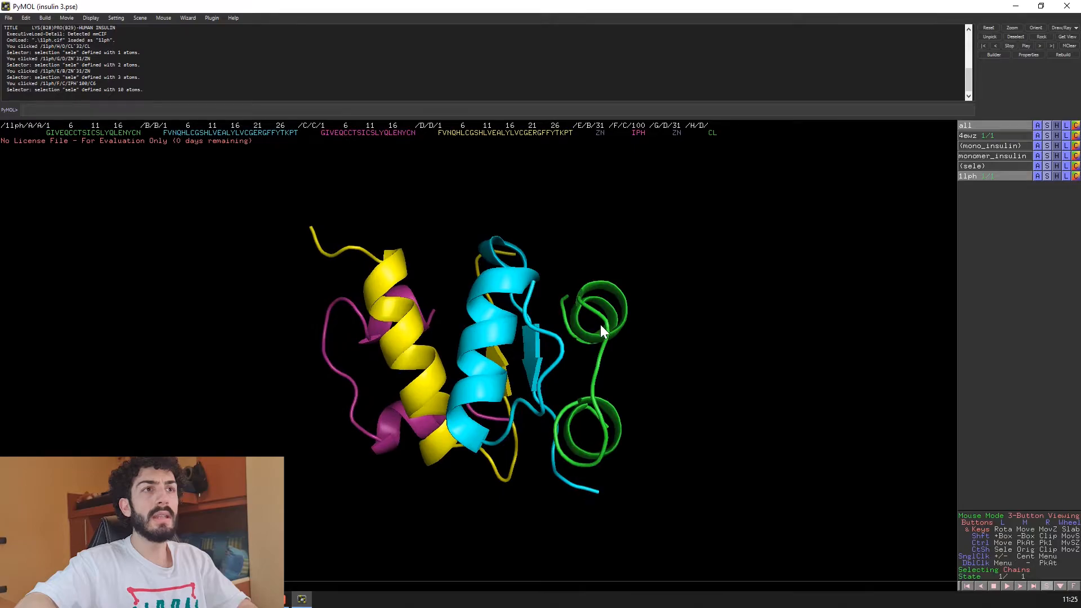
click(621, 416)
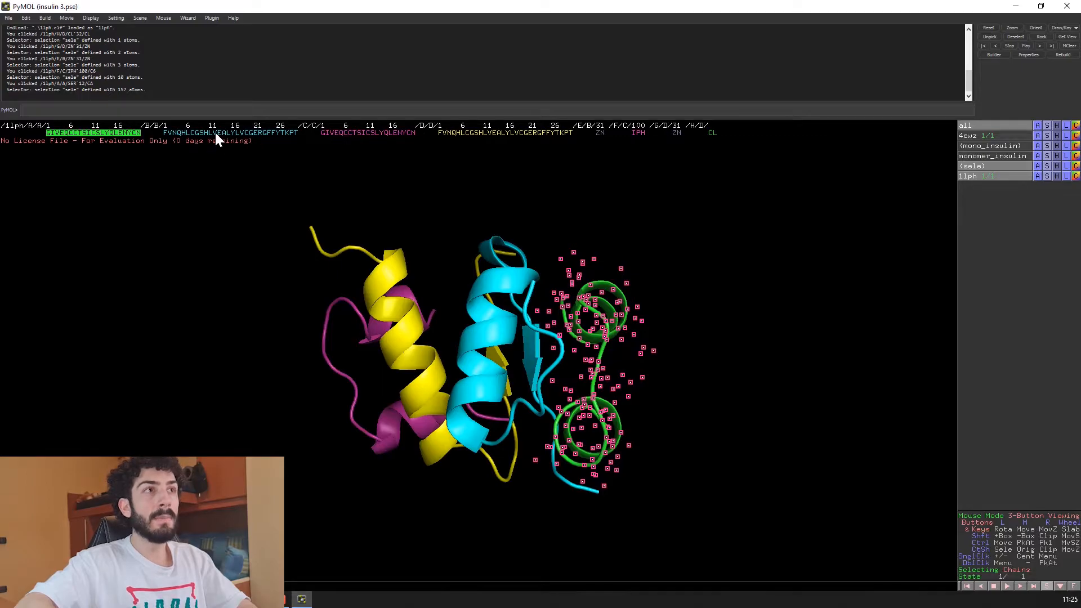
click(251, 134)
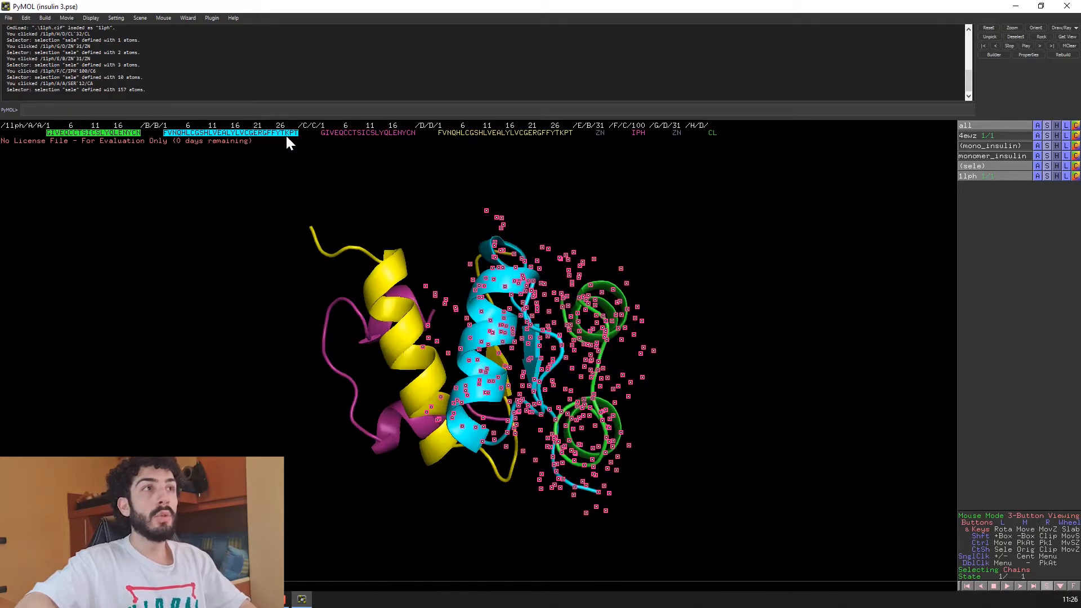
click(1013, 569)
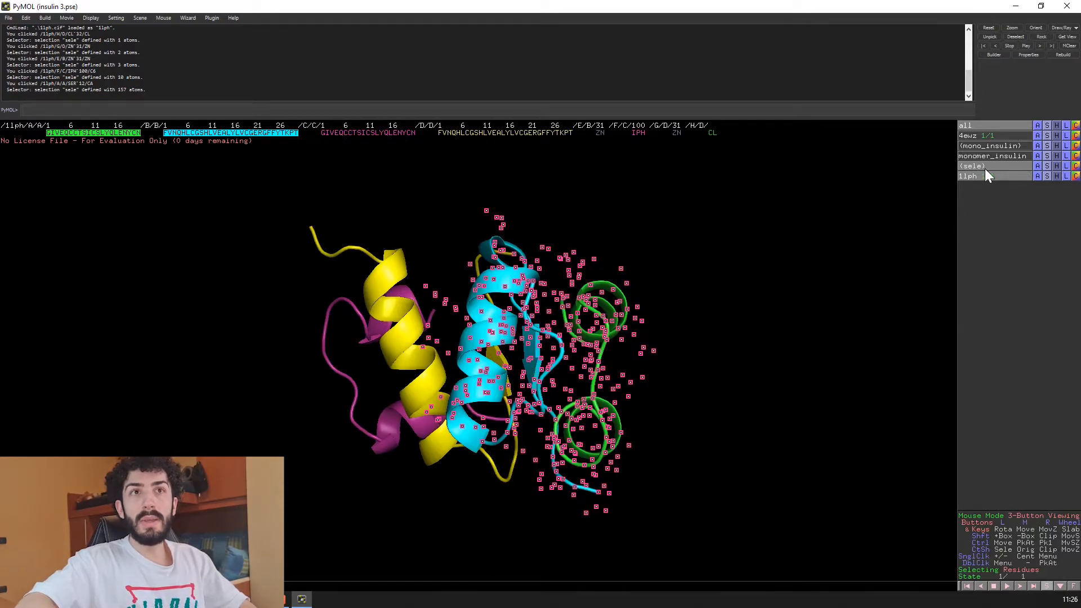
Step: Extract the selected chains A and B of 1lph into a separate object
click(1037, 167)
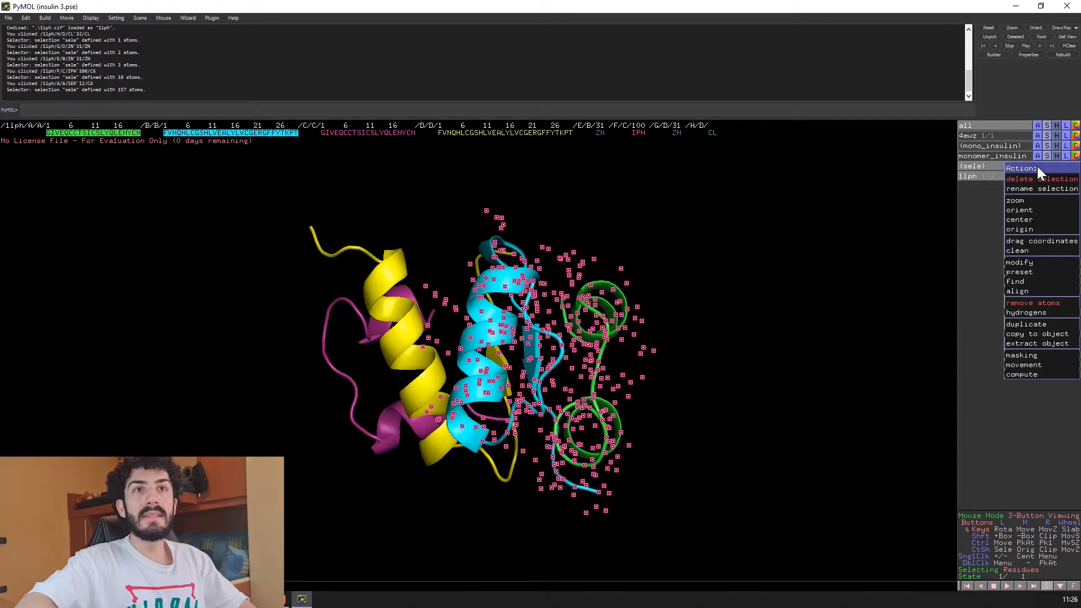
click(1039, 344)
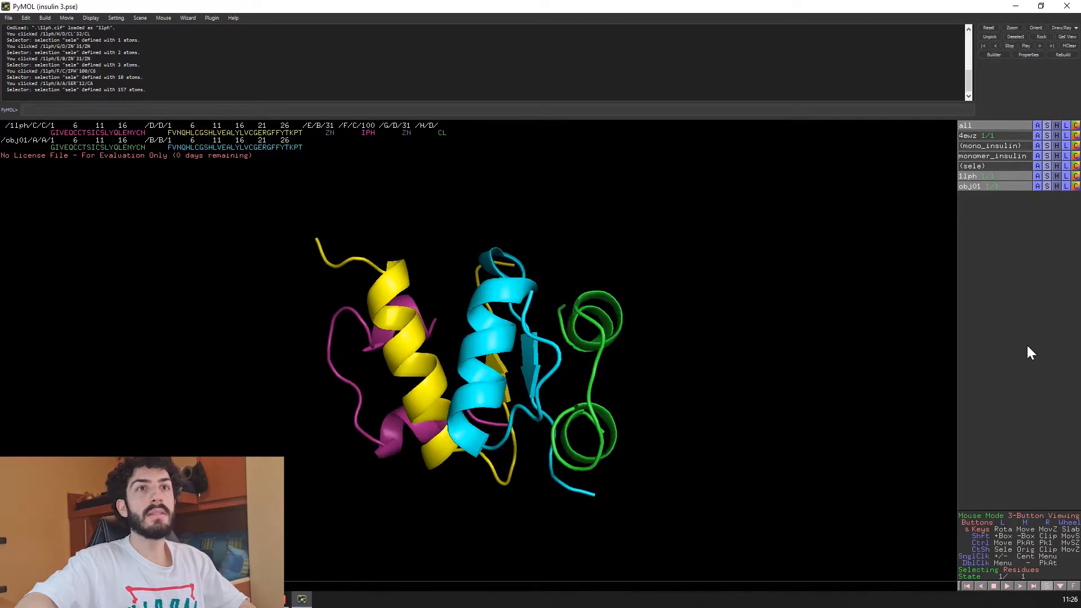
click(1008, 186)
click(1009, 187)
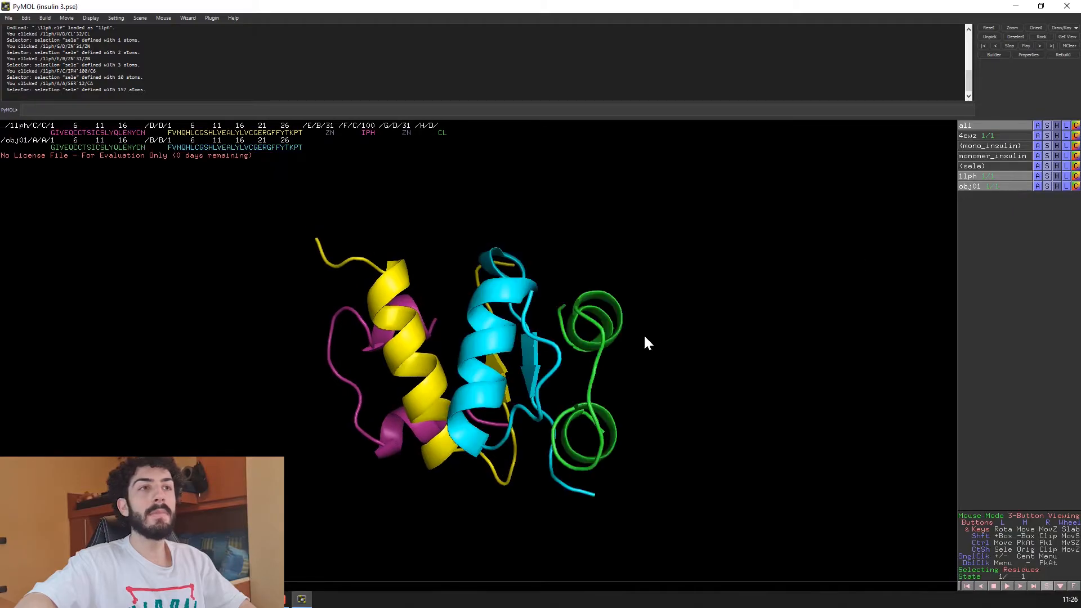
drag(646, 342, 603, 355)
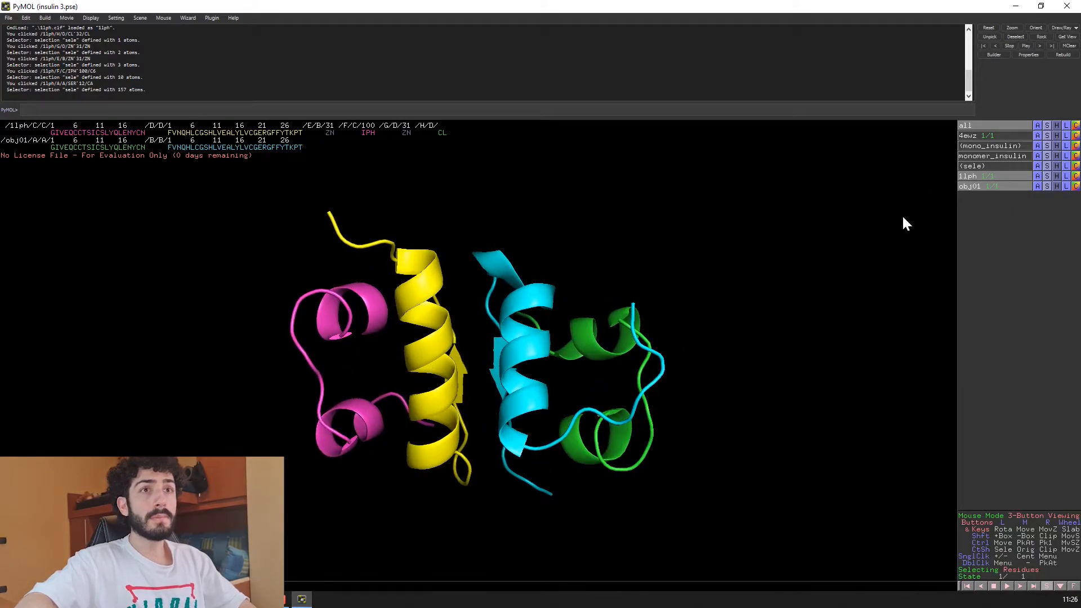
Step: Hide everything in 1lph, disable that object, and display monomer_insulin together with the extracted monomer
click(996, 178)
click(996, 178)
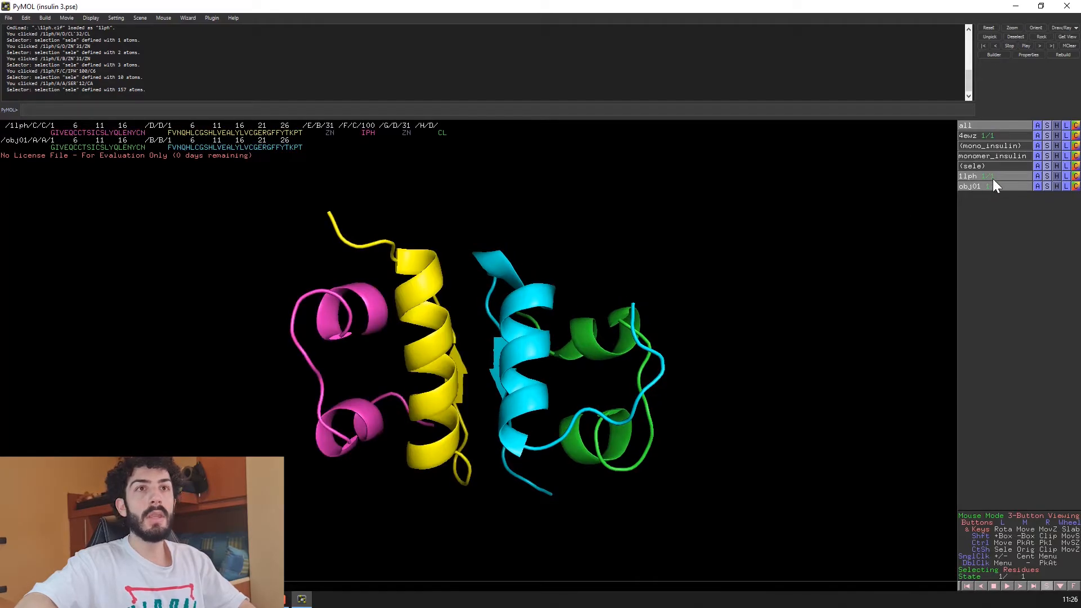
click(1056, 177)
click(1057, 192)
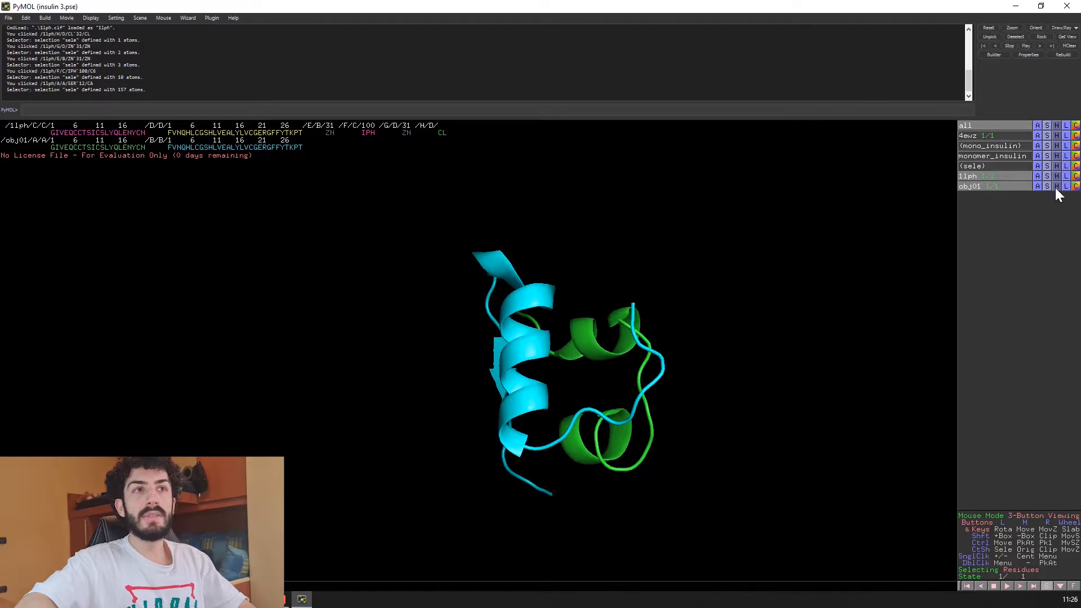
click(986, 176)
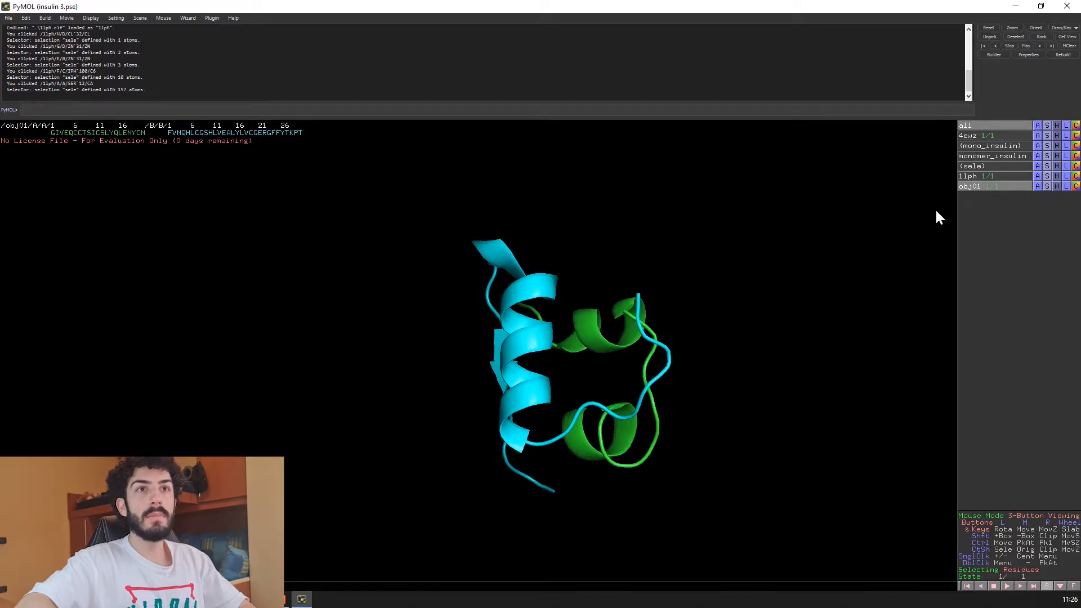
drag(530, 421, 593, 354)
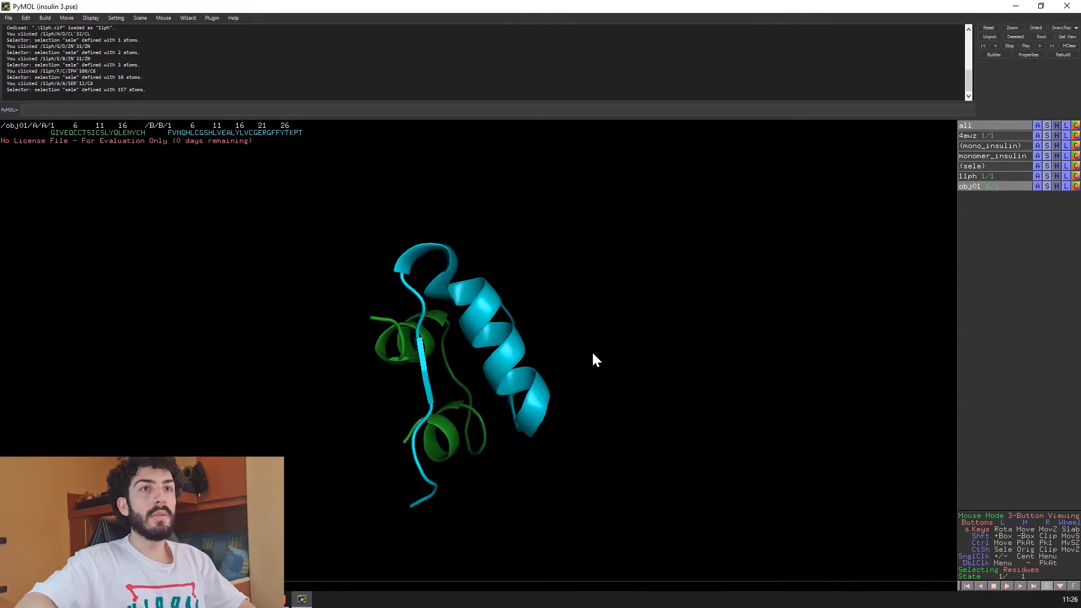
click(992, 156)
drag(769, 317, 426, 384)
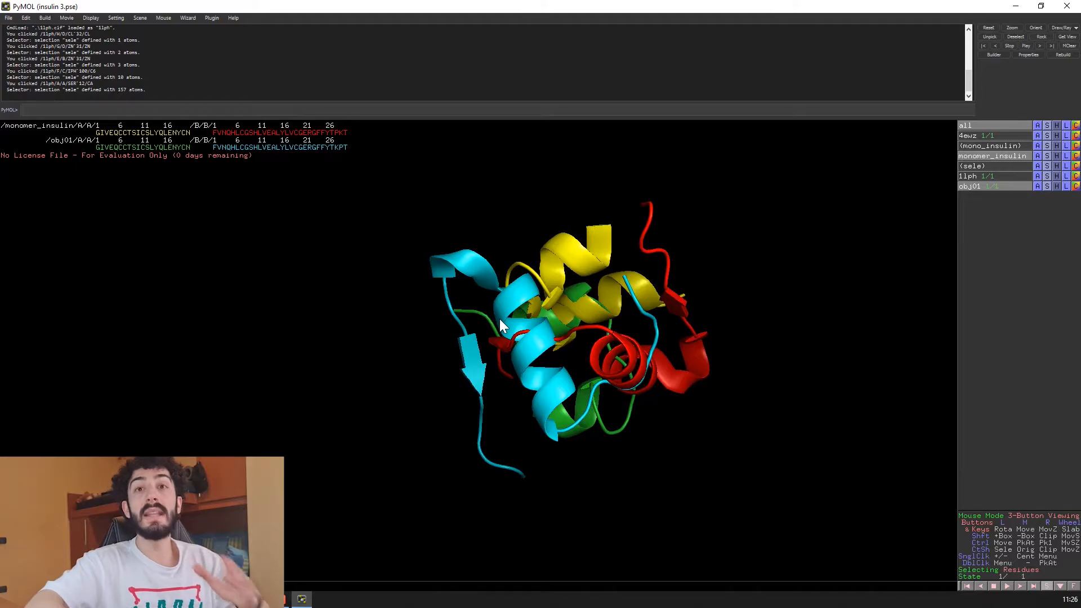
Step: Rename the extracted object to monomer_insulin_lispro
click(1037, 186)
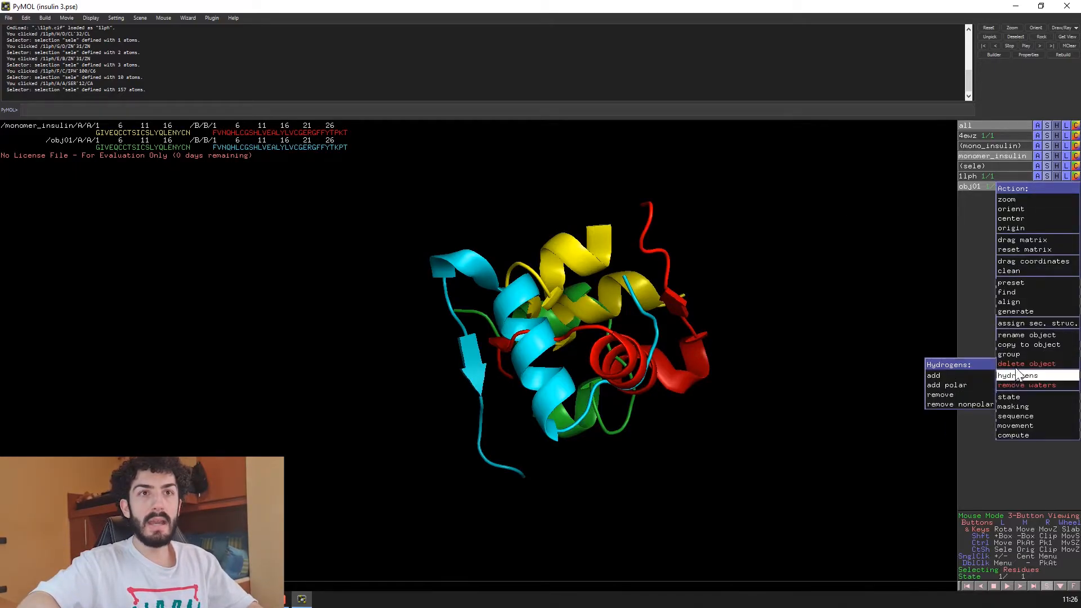
click(1023, 340)
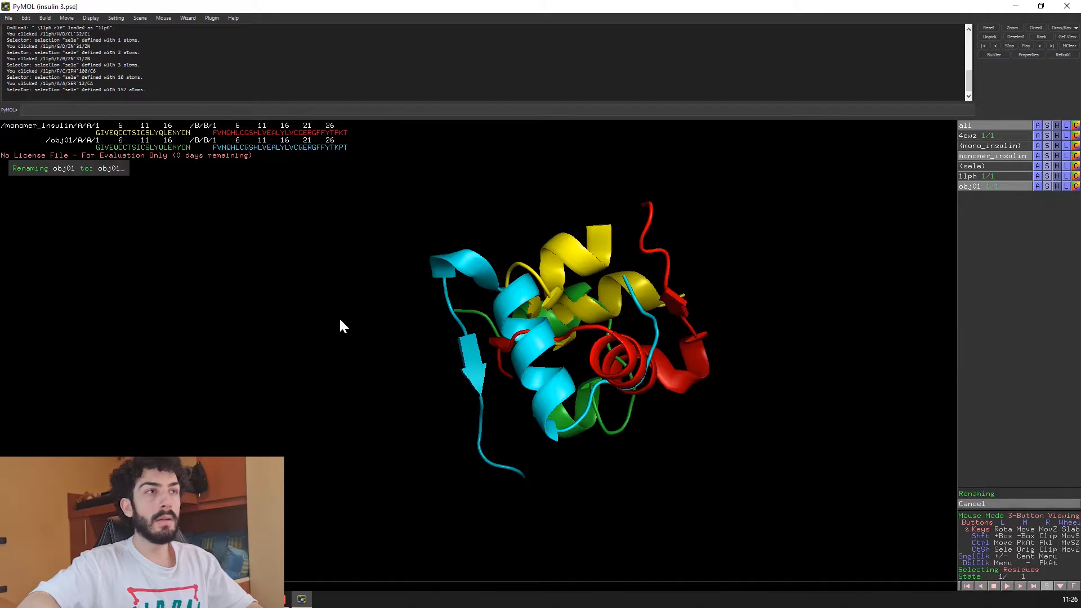
key(BackSpace)
key(BackSpace)
key(BackSpace)
key(BackSpace)
key(BackSpace)
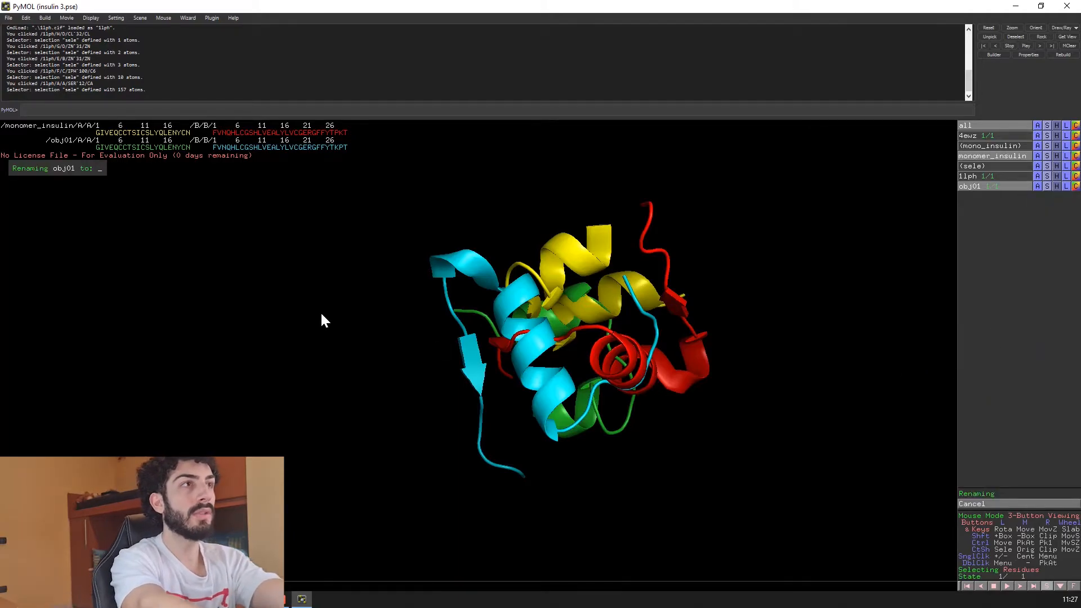
text(monomer_ins)
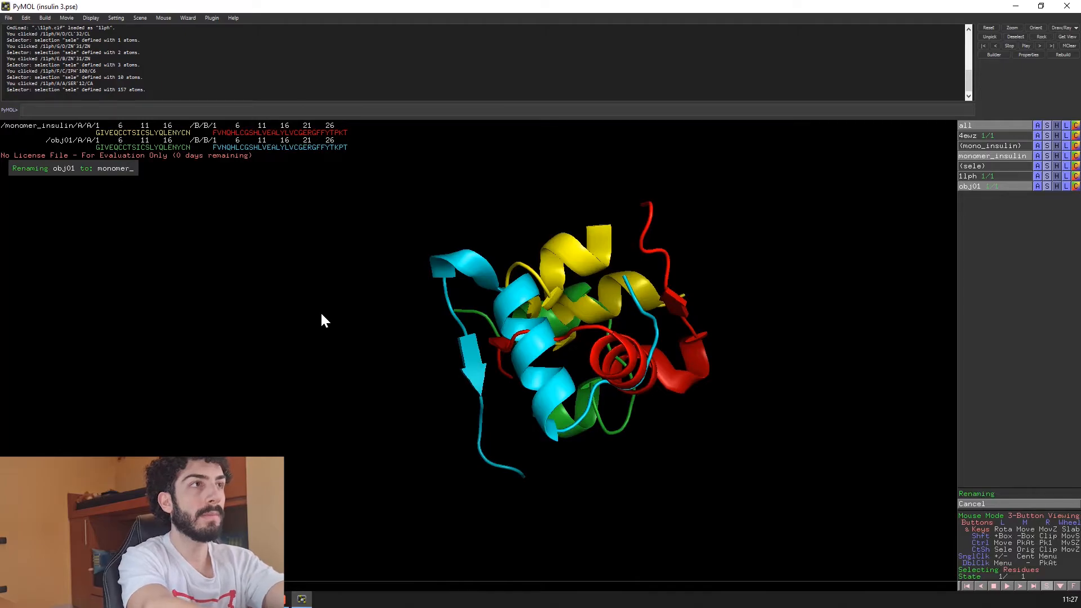
text(ulin2)
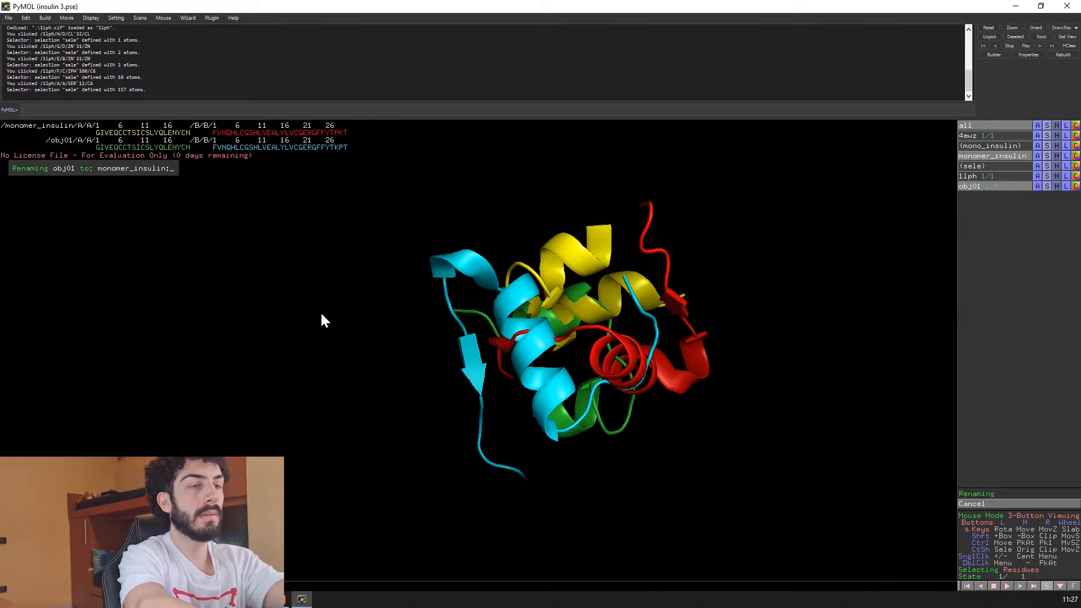
key(BackSpace)
text(_lispro)
key(Return)
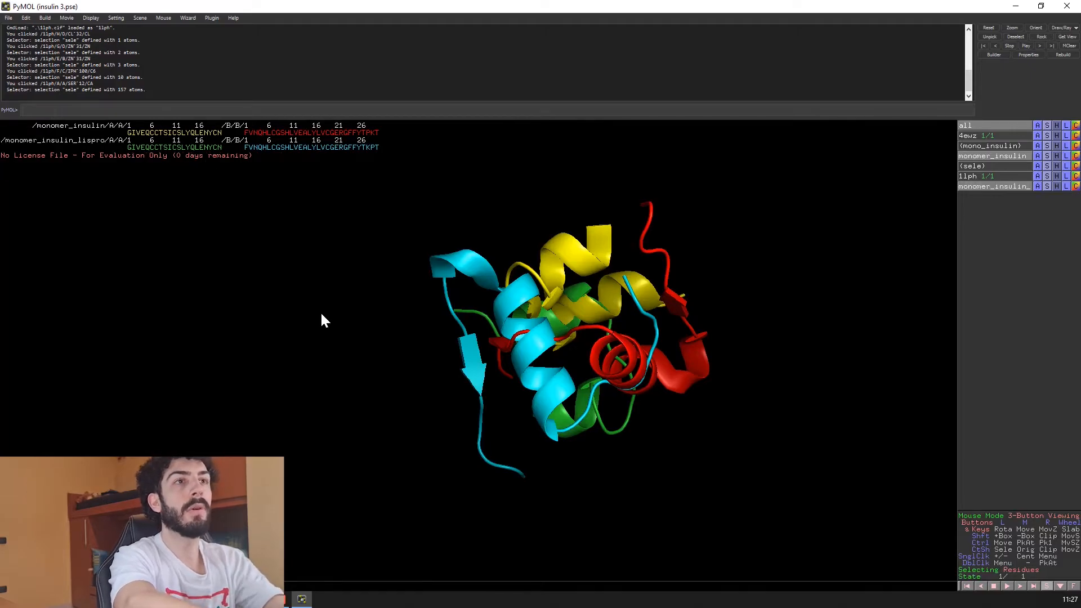
Step: Align monomer_insulin_lispro to the monomer_insulin molecule and inspect the overlay
click(1037, 186)
mouse_move(1034, 314)
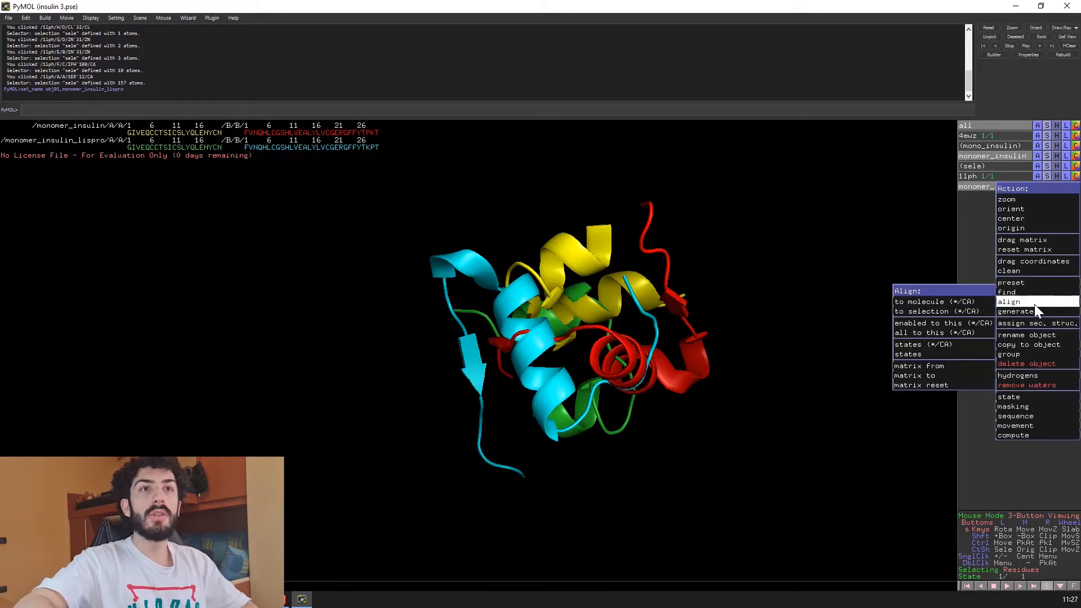
mouse_move(971, 302)
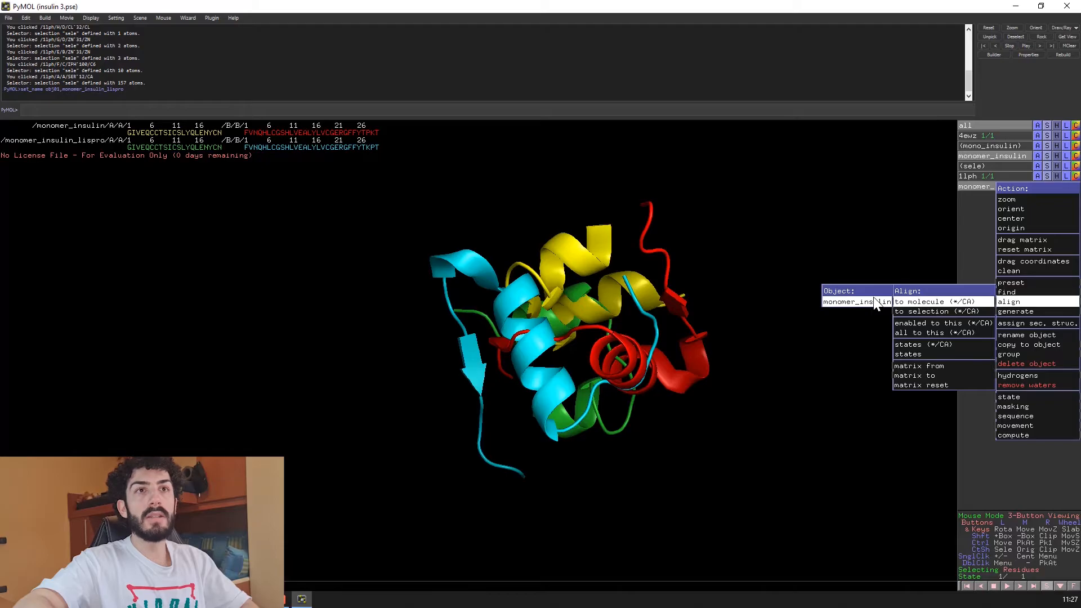
click(874, 302)
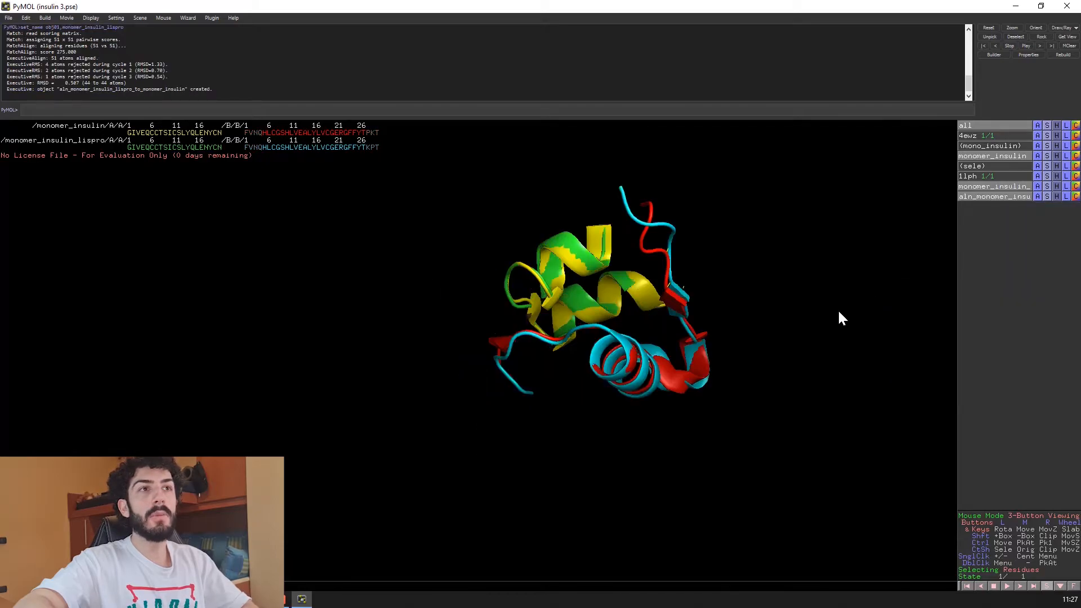
drag(483, 445, 538, 374)
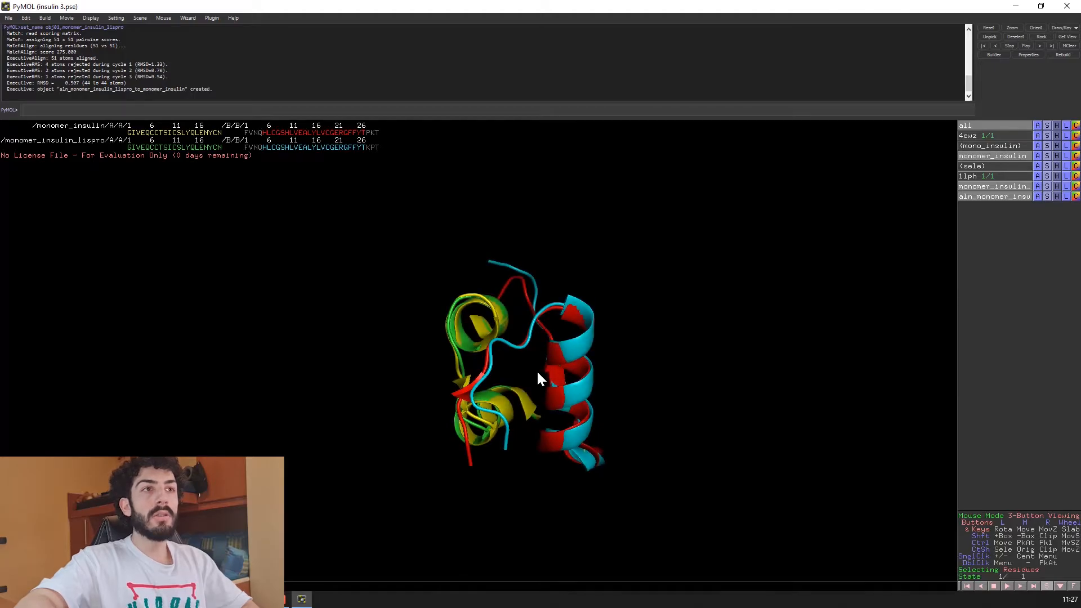
drag(531, 373, 654, 302)
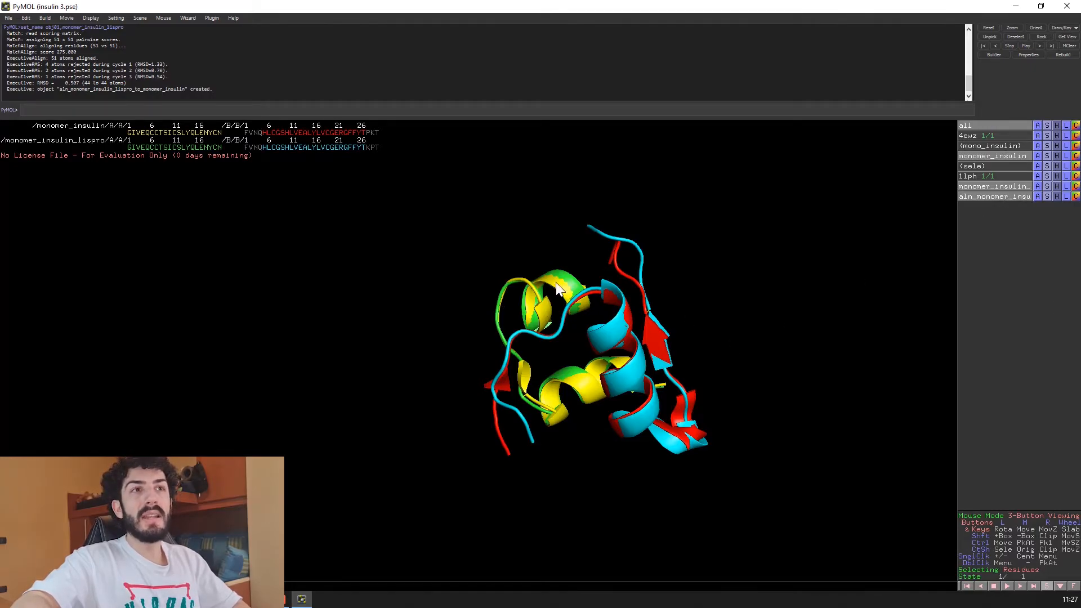
Step: Zoom and center on the alignment object, and highlight the RMSD line in the command log
click(1037, 197)
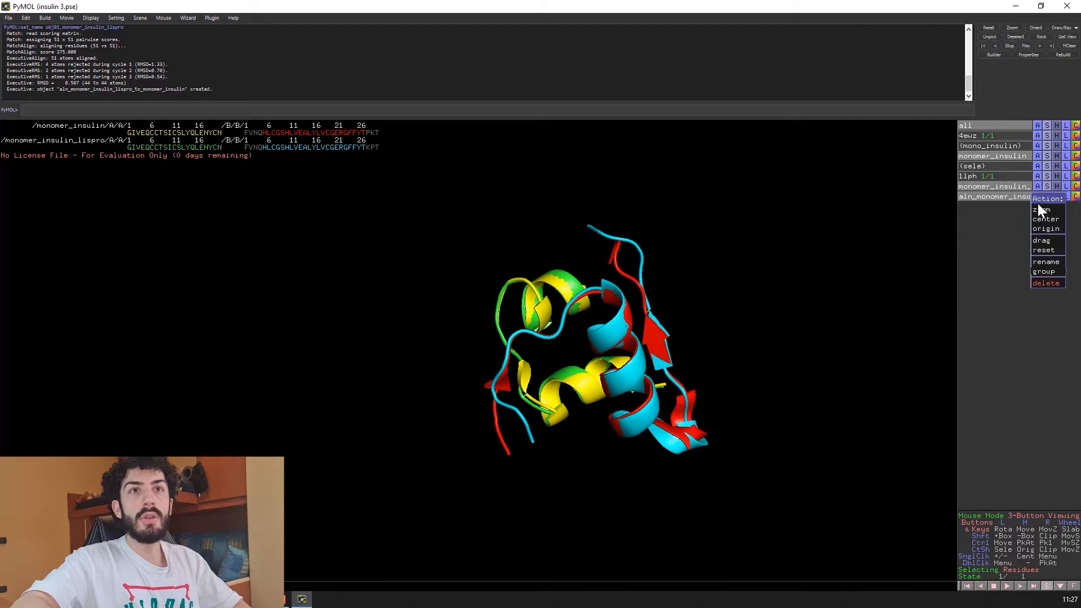
click(1043, 208)
click(1038, 197)
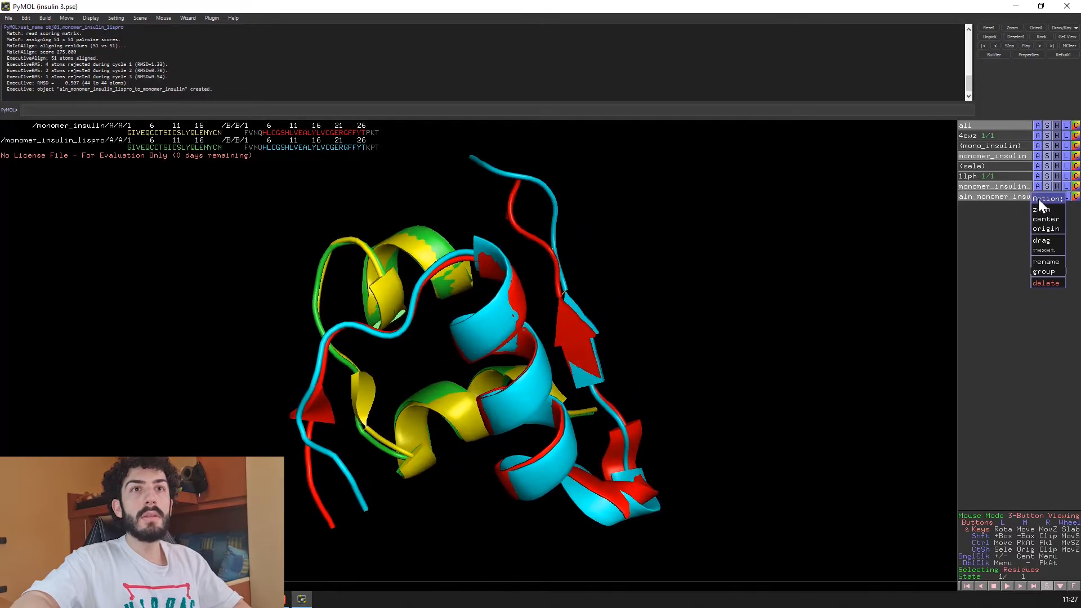
click(1045, 220)
drag(450, 391, 508, 377)
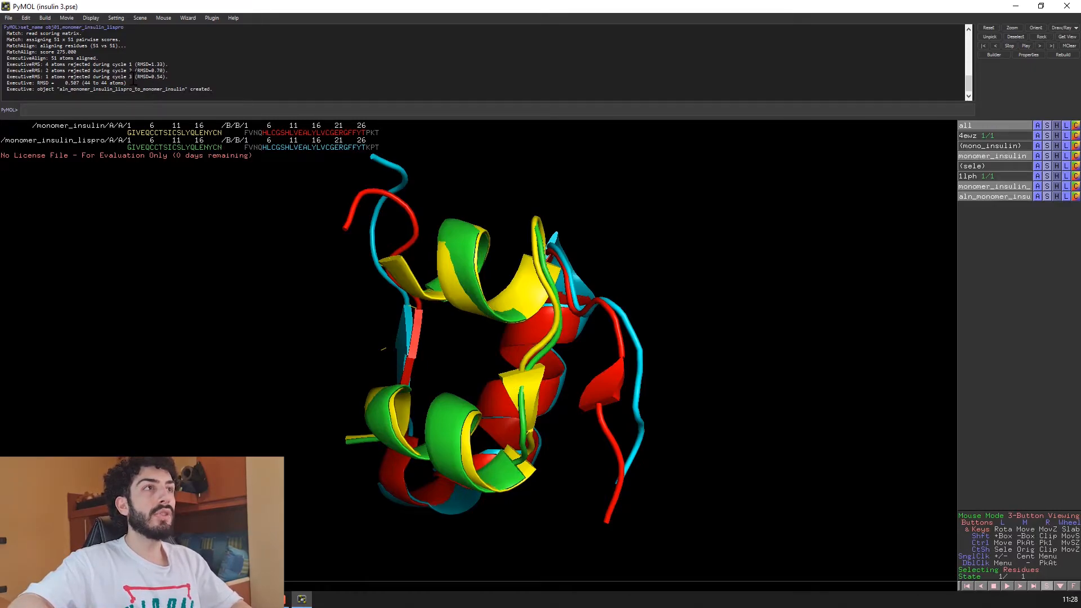
drag(127, 83, 3, 83)
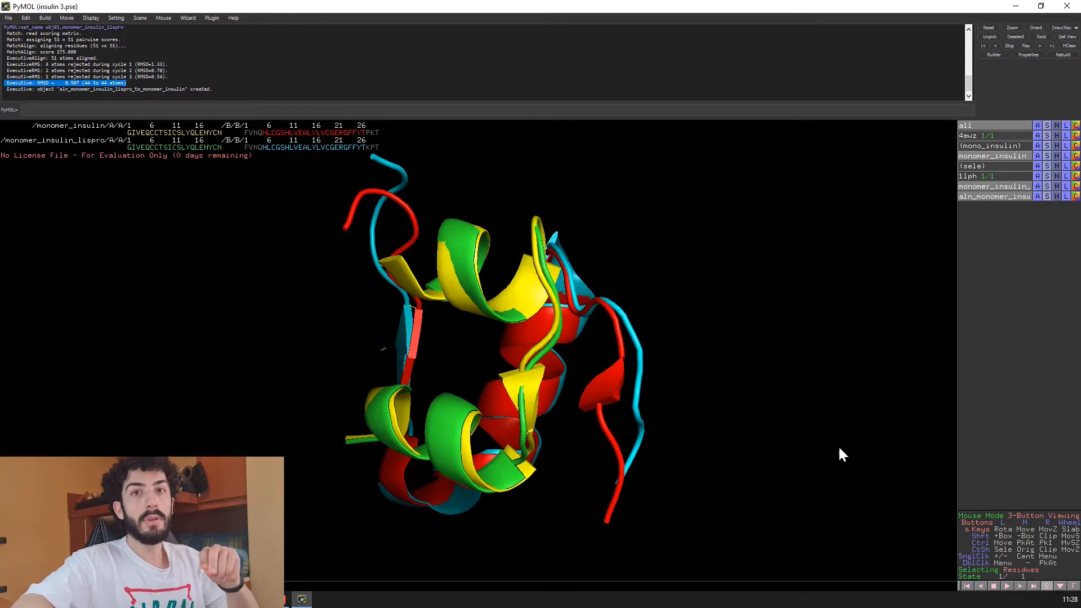
Step: Select residues P28 and K29 in chain B of monomer_insulin and residues K28 and P29 in chain B of monomer_insulin_lispro
drag(432, 411, 539, 348)
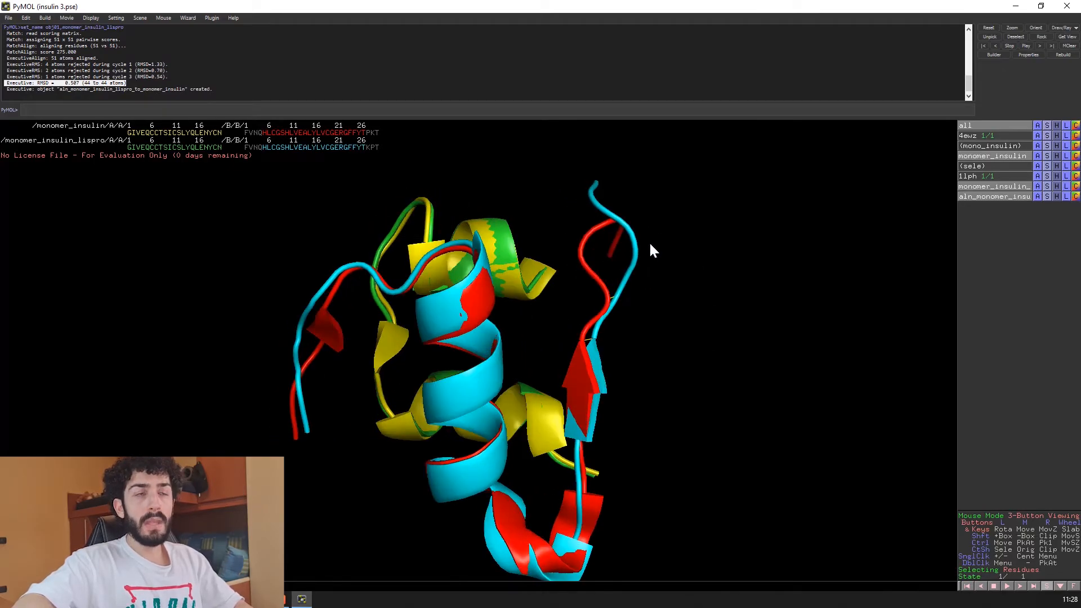
click(369, 133)
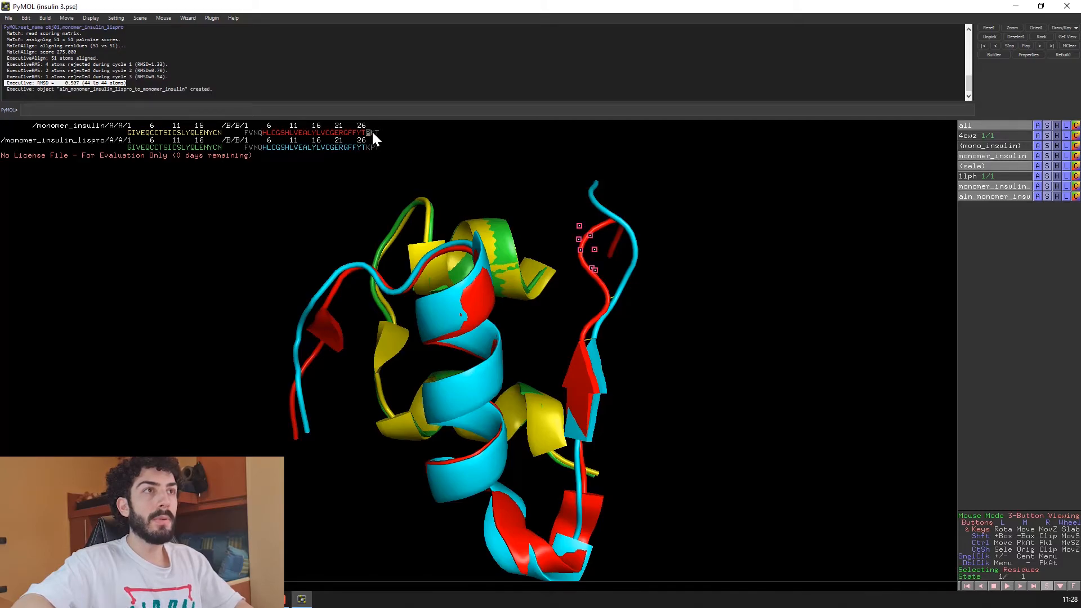
click(372, 133)
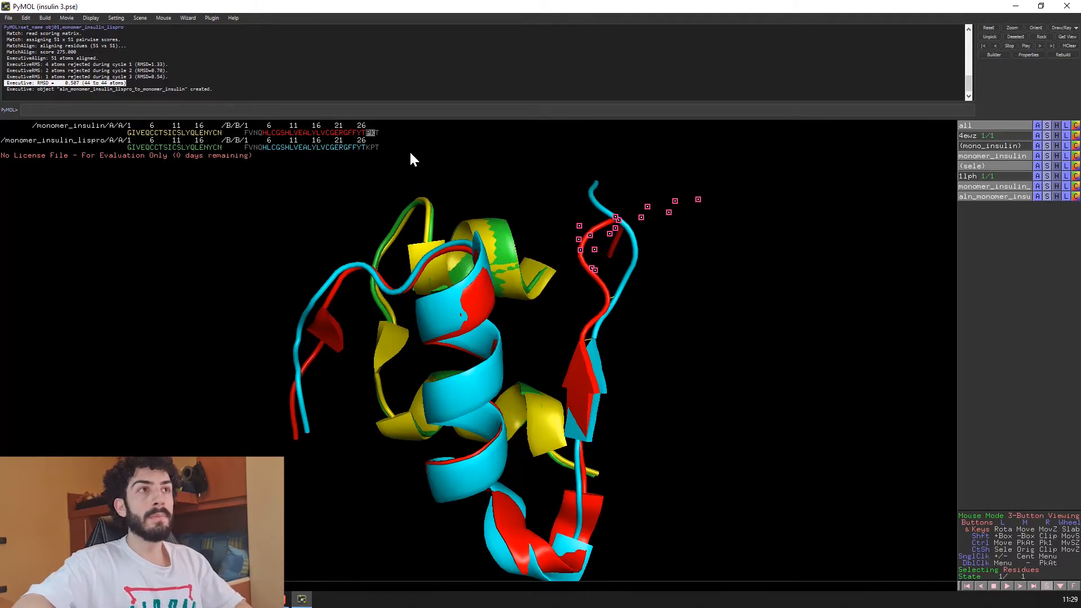
click(369, 147)
click(371, 148)
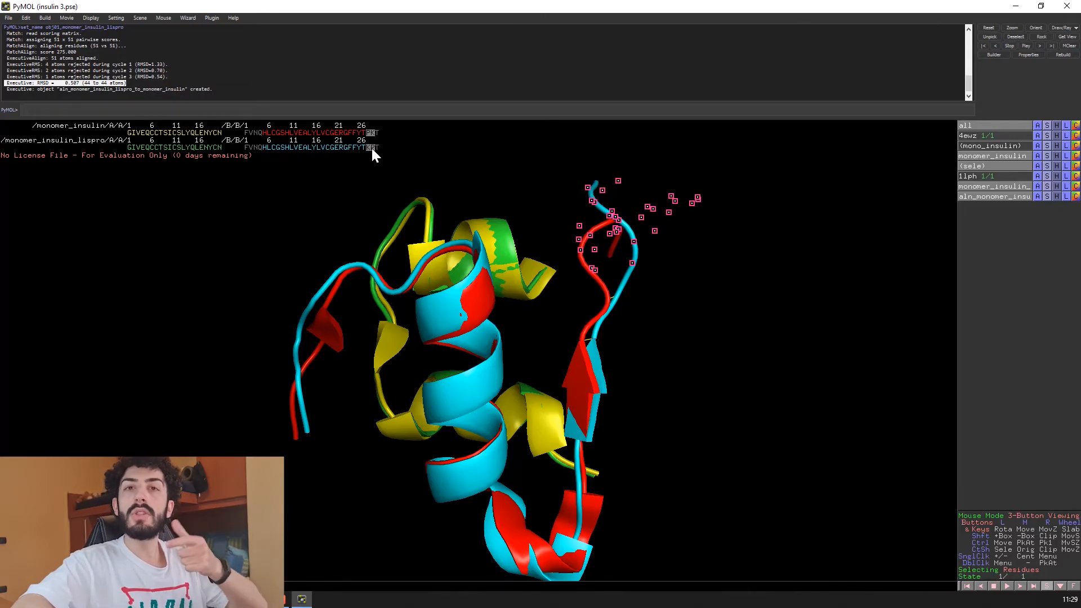
Step: Examine the selected chain B residues of both overlaid monomers from several angles, and clear the selection
drag(478, 364, 606, 233)
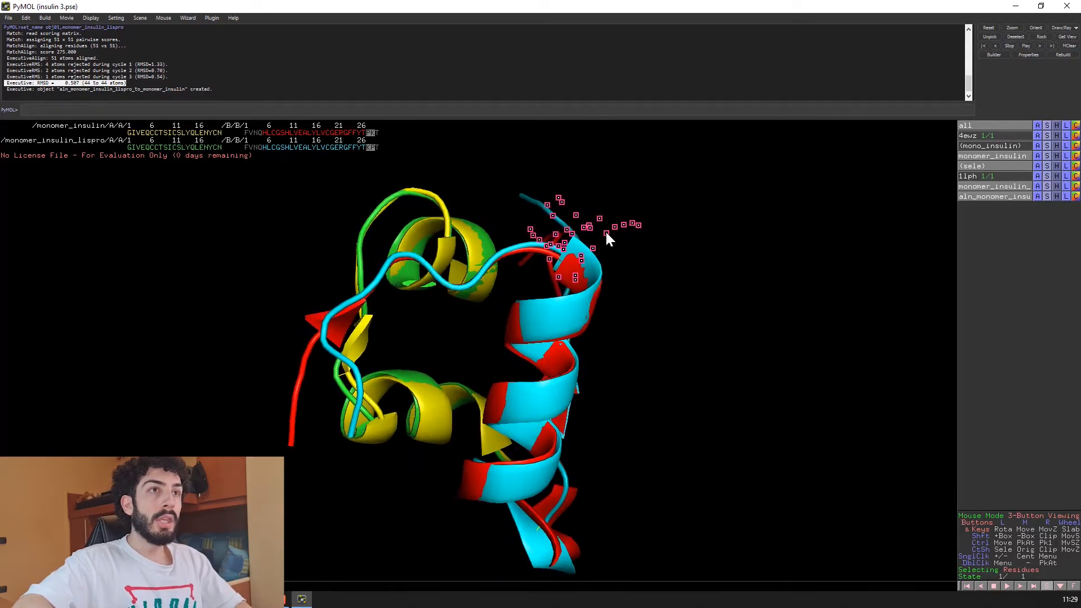
drag(599, 358, 663, 197)
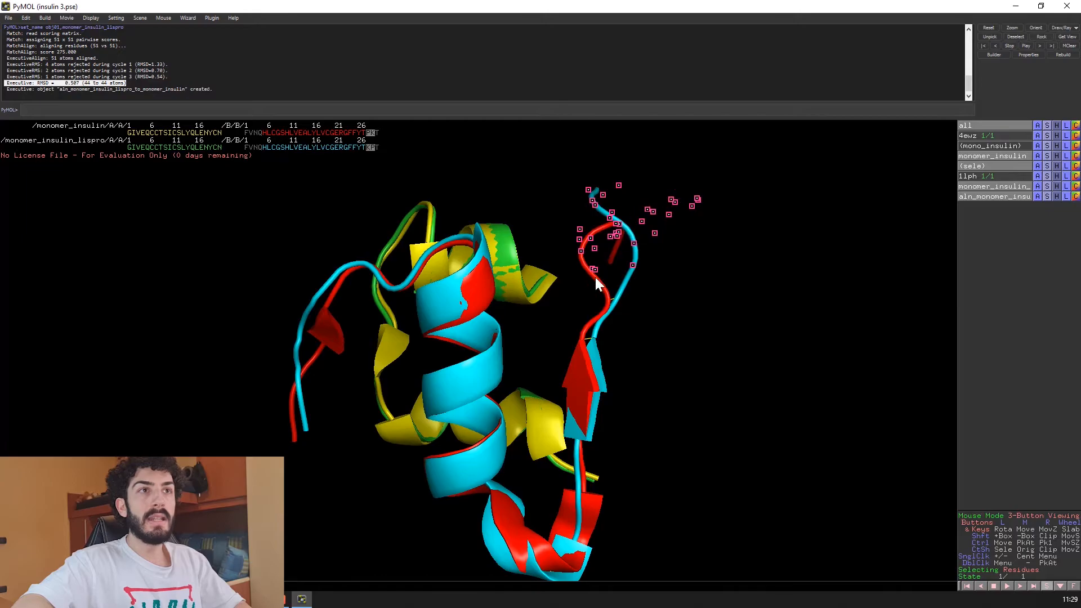
drag(428, 358, 397, 363)
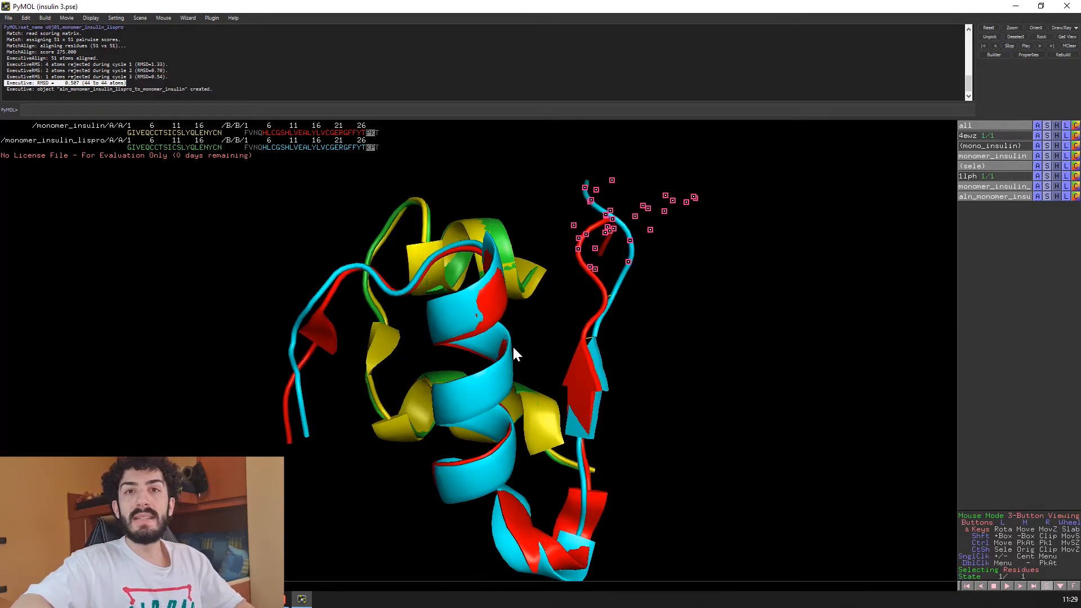
drag(613, 356, 514, 361)
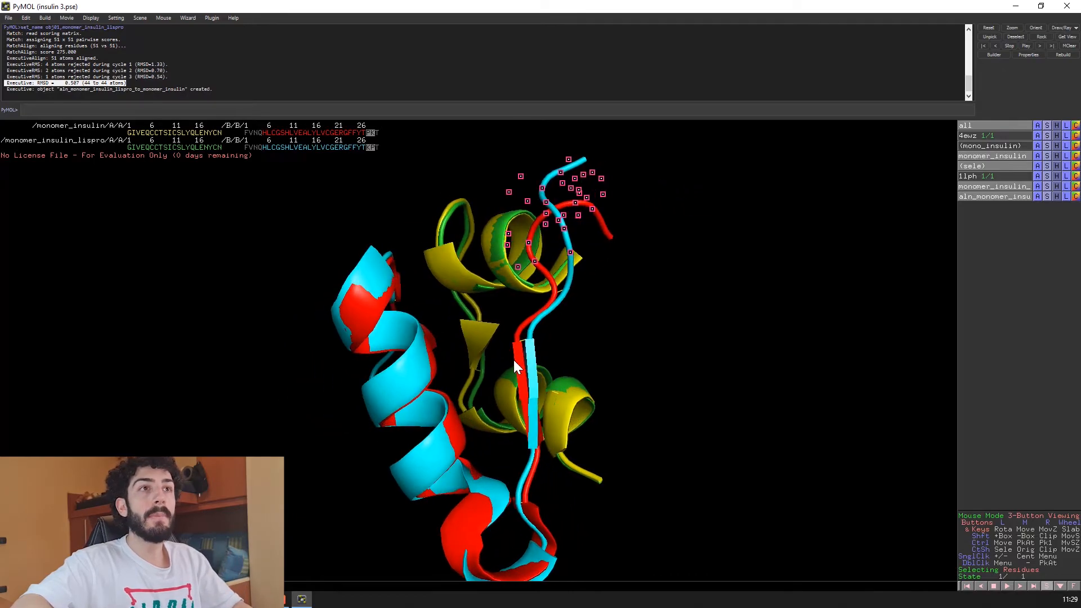
click(768, 264)
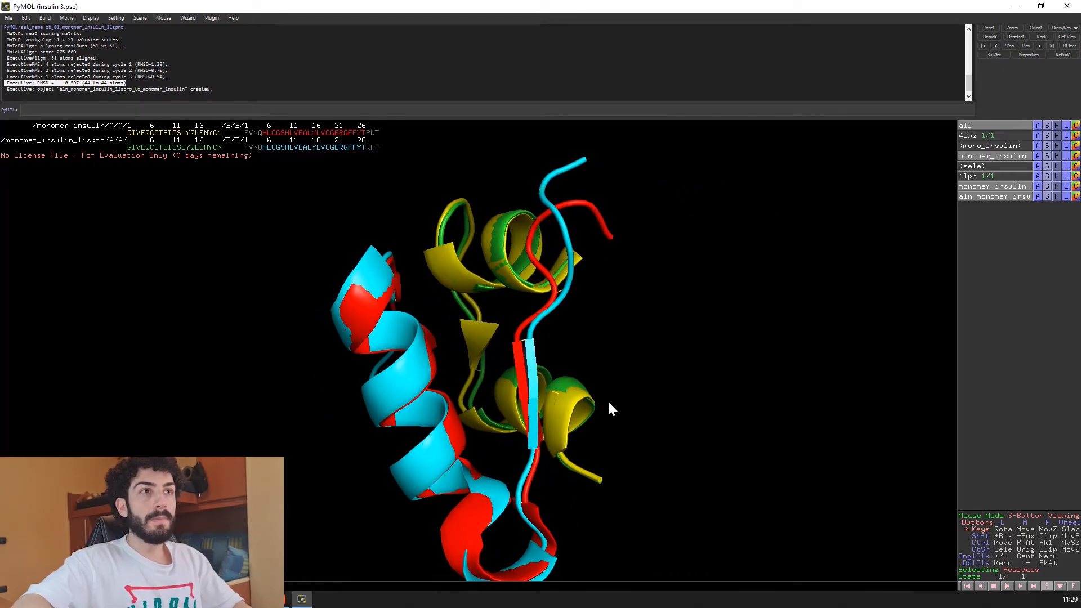
Step: Select residues P28 and K29 in chain B of monomer_insulin, rename the selection prolis, and deselect it
click(368, 133)
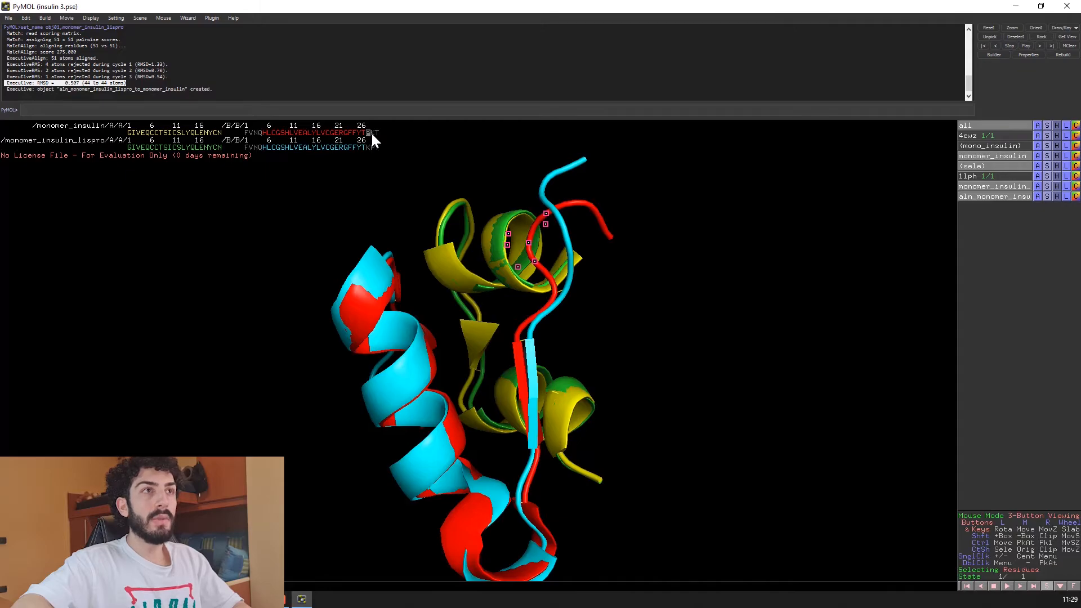
click(371, 133)
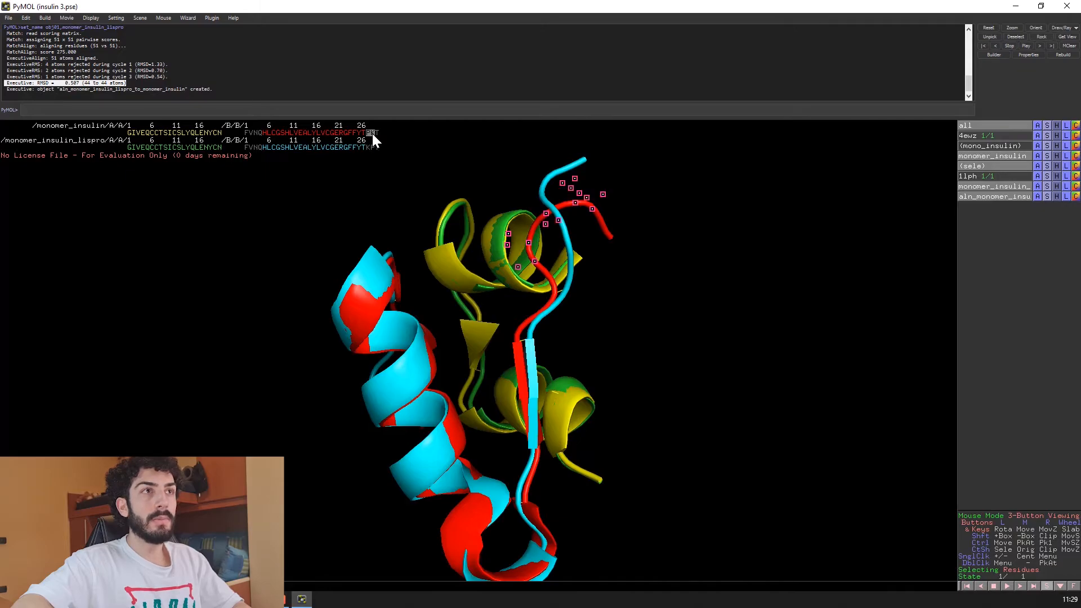
click(1046, 167)
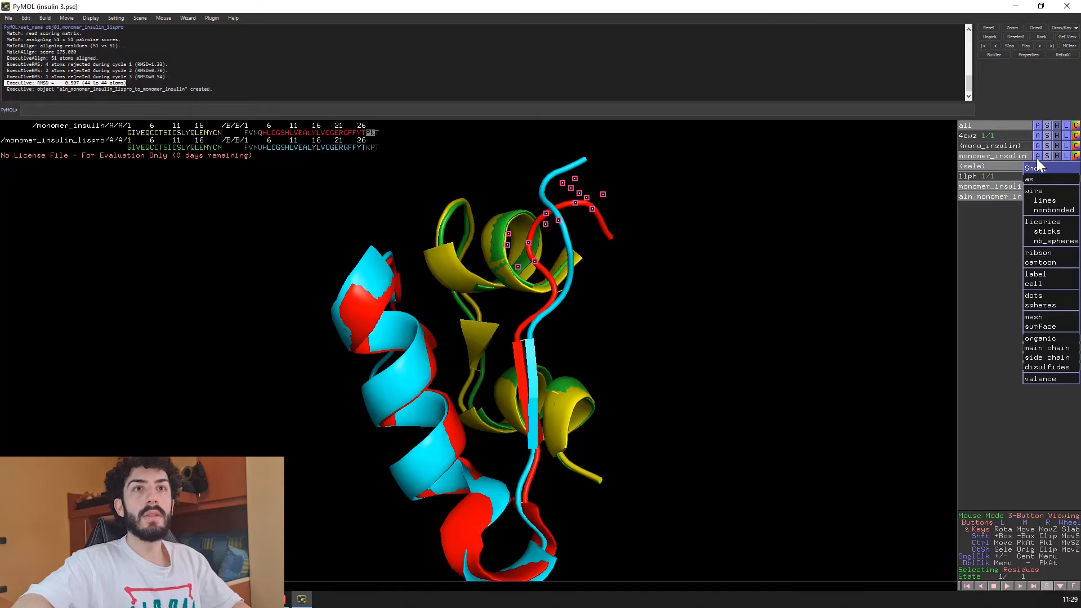
click(1036, 158)
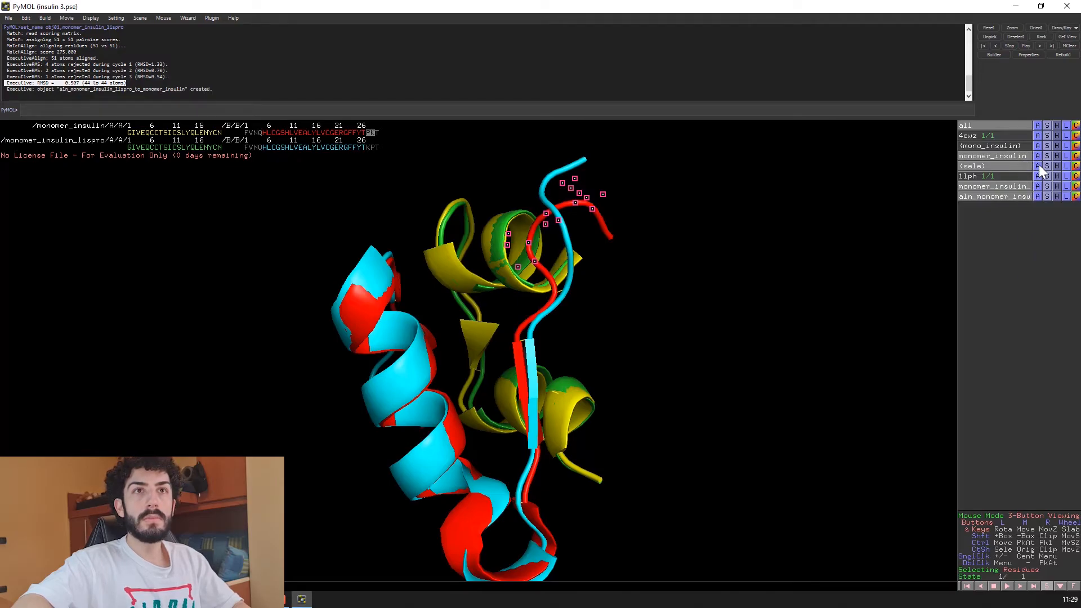
click(1039, 166)
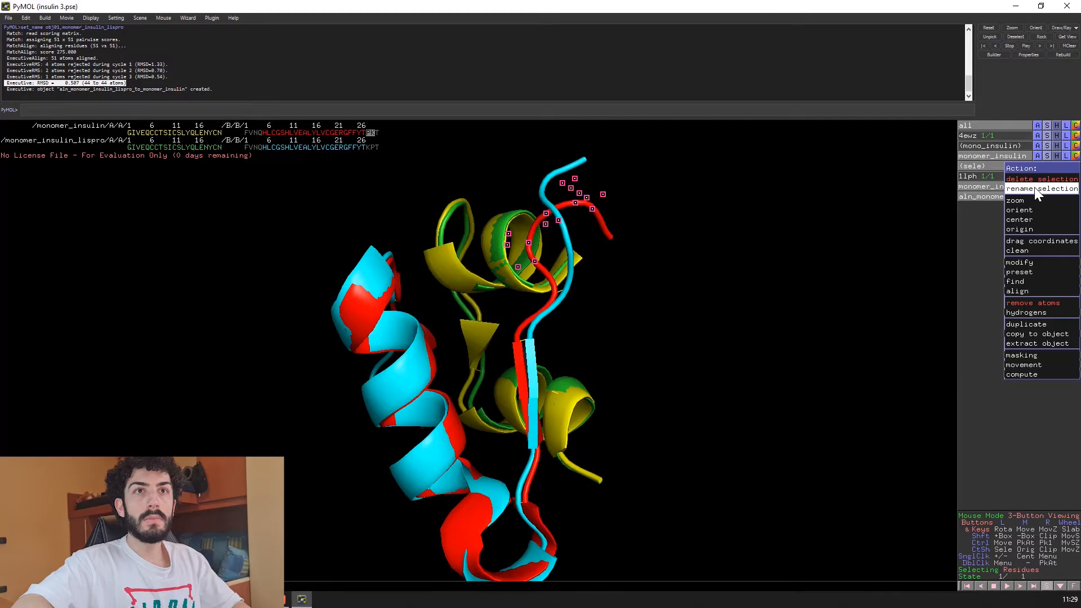
click(1035, 188)
text(s)
key(BackSpace)
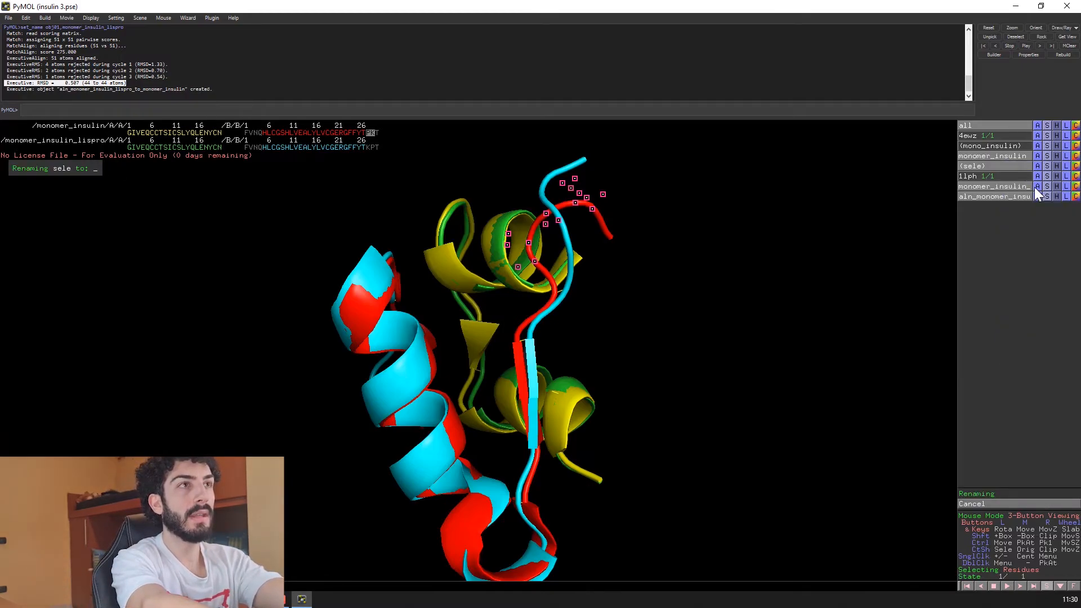
text(prolis)
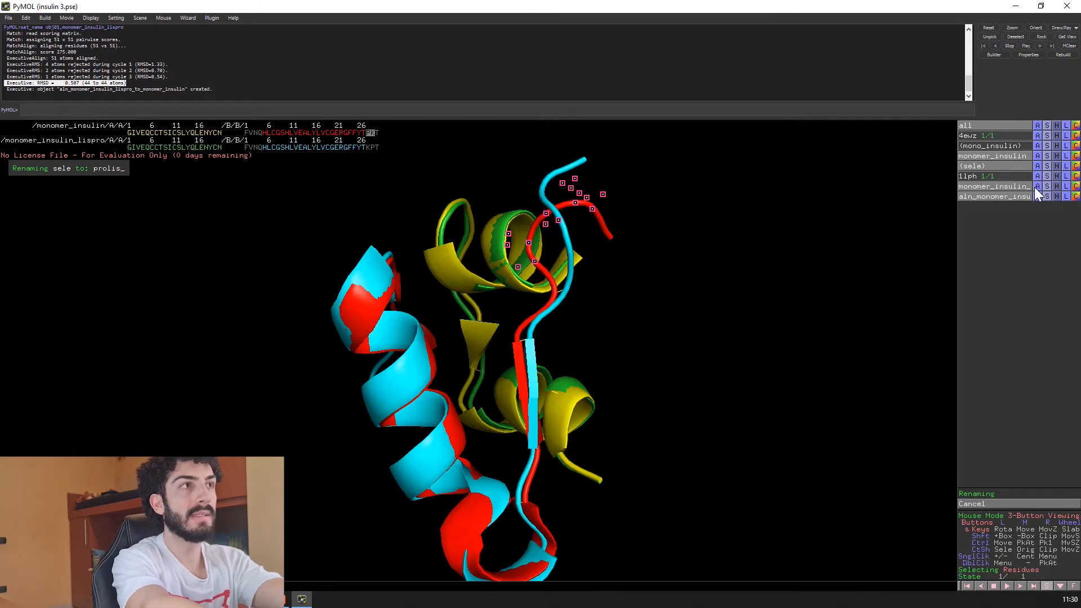
key(Return)
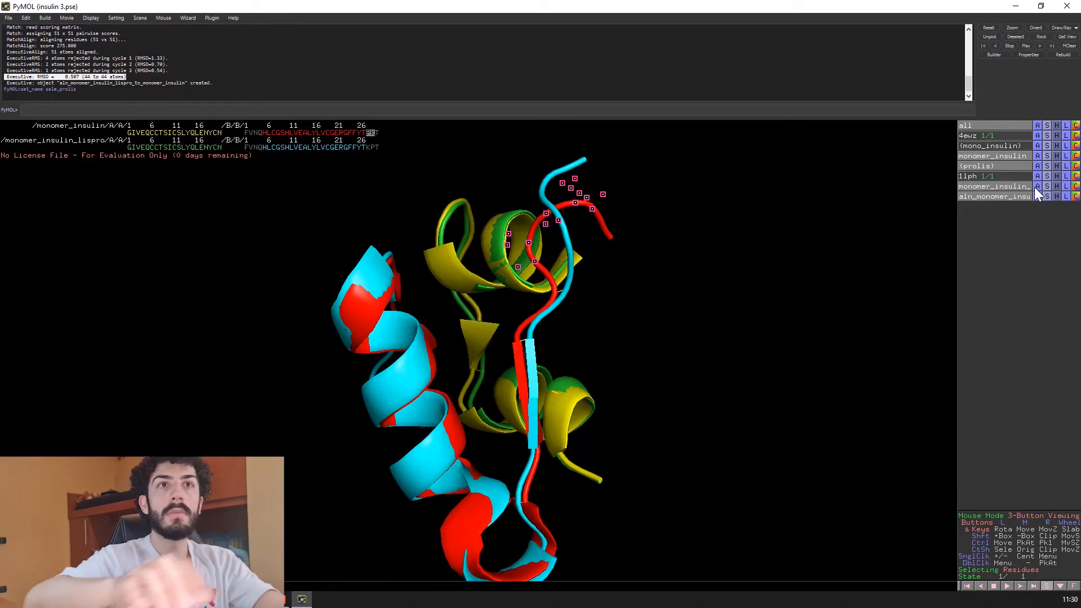
click(736, 353)
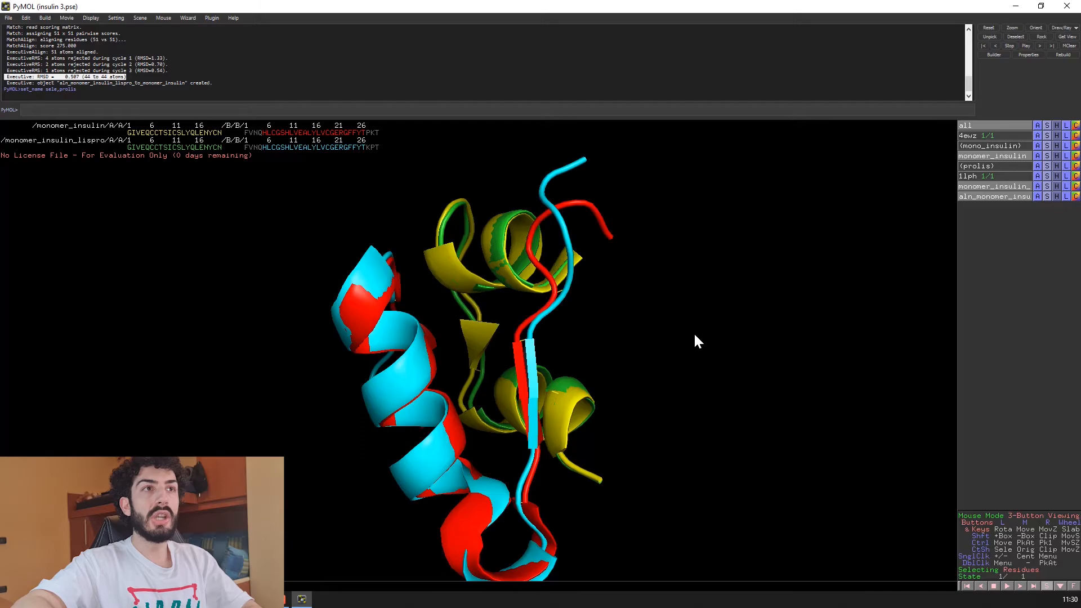
Step: Select residues K28 and P29 in chain B of monomer_insulin_lispro, rename the selection lispro, and deselect it
click(368, 148)
click(372, 147)
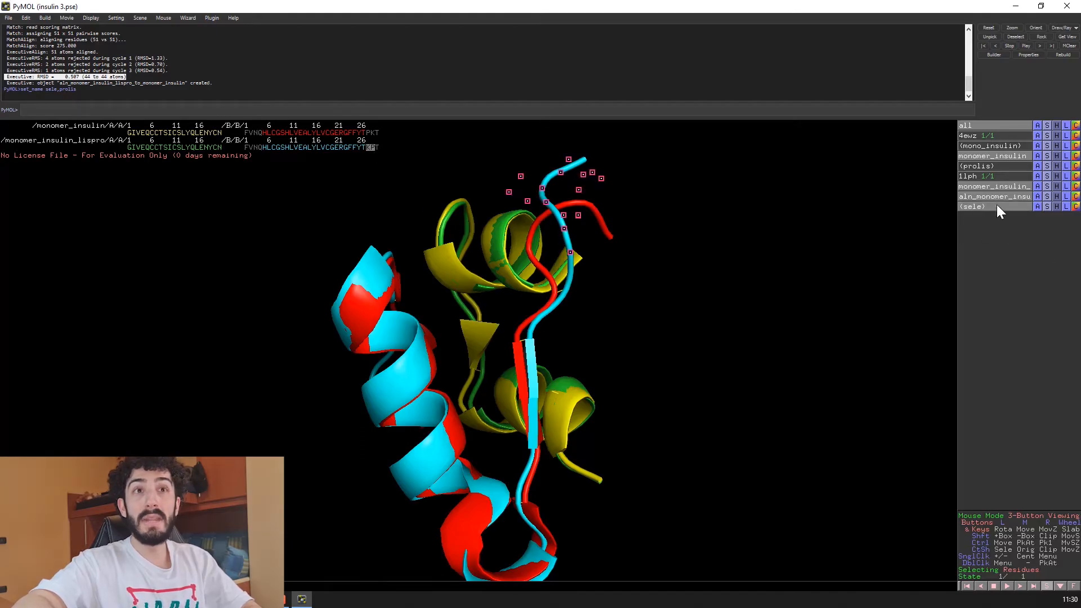
click(1037, 206)
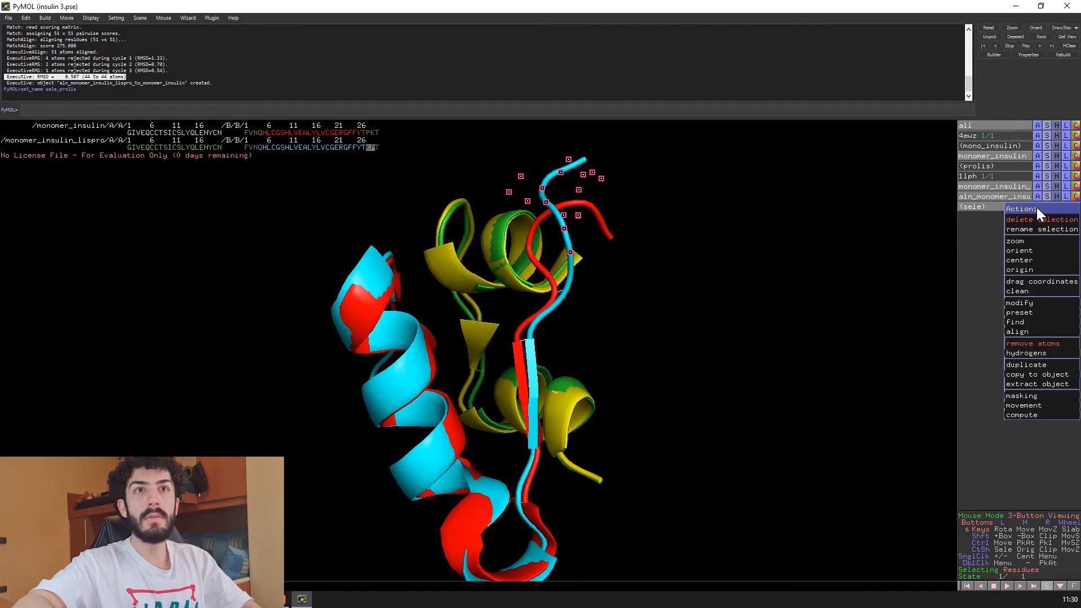
click(1037, 229)
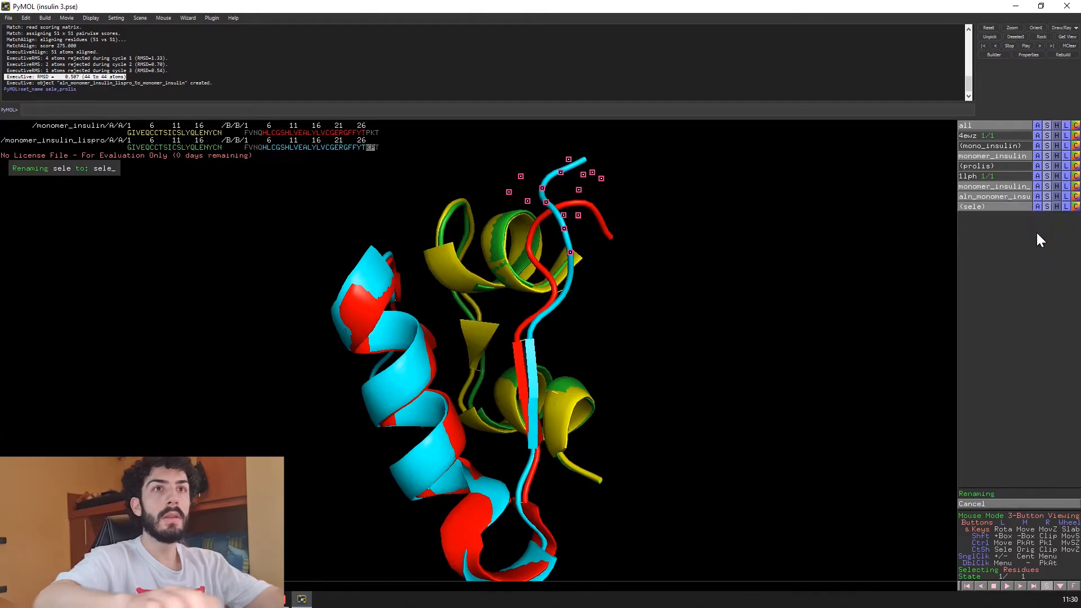
text(li)
key(BackSpace)
key(BackSpace)
key(BackSpace)
key(BackSpace)
key(BackSpace)
key(BackSpace)
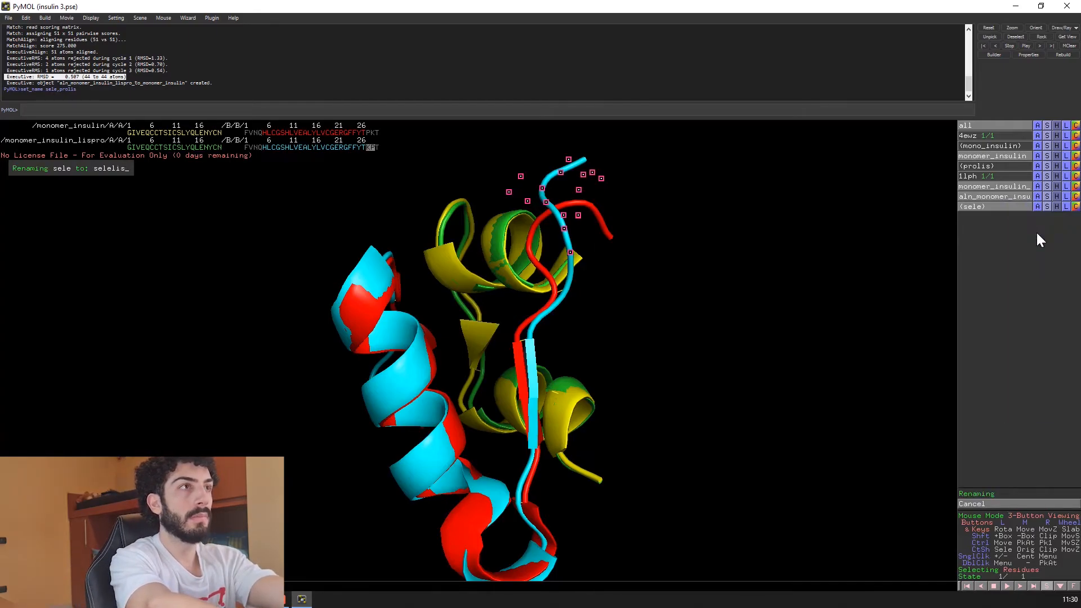
text(lispro)
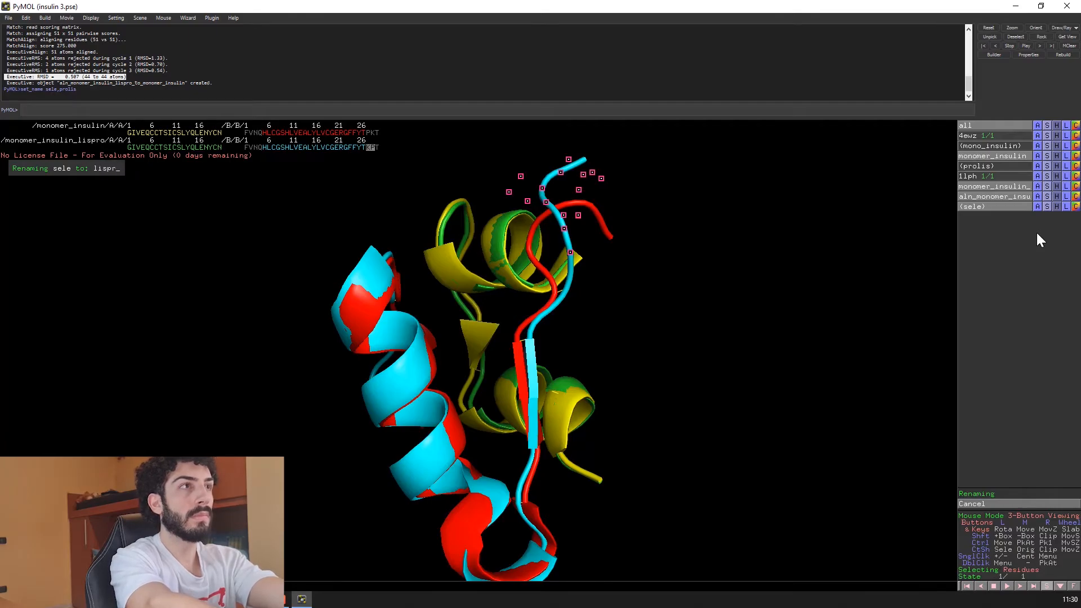
key(Return)
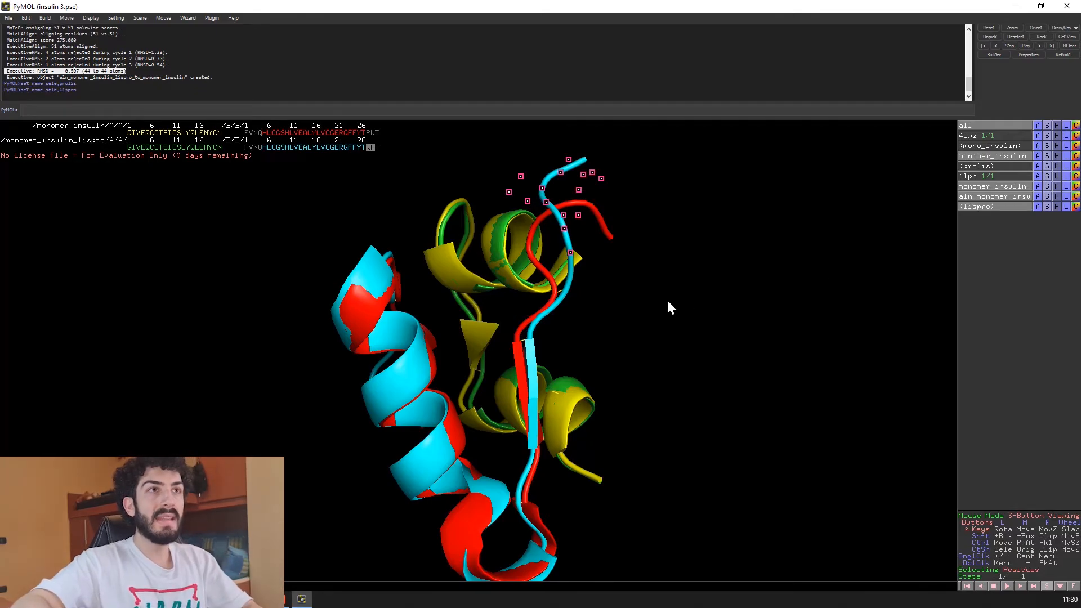
click(667, 298)
Step: Display the prolis selection as sticks only and inspect its residues from several angles
drag(534, 393, 492, 417)
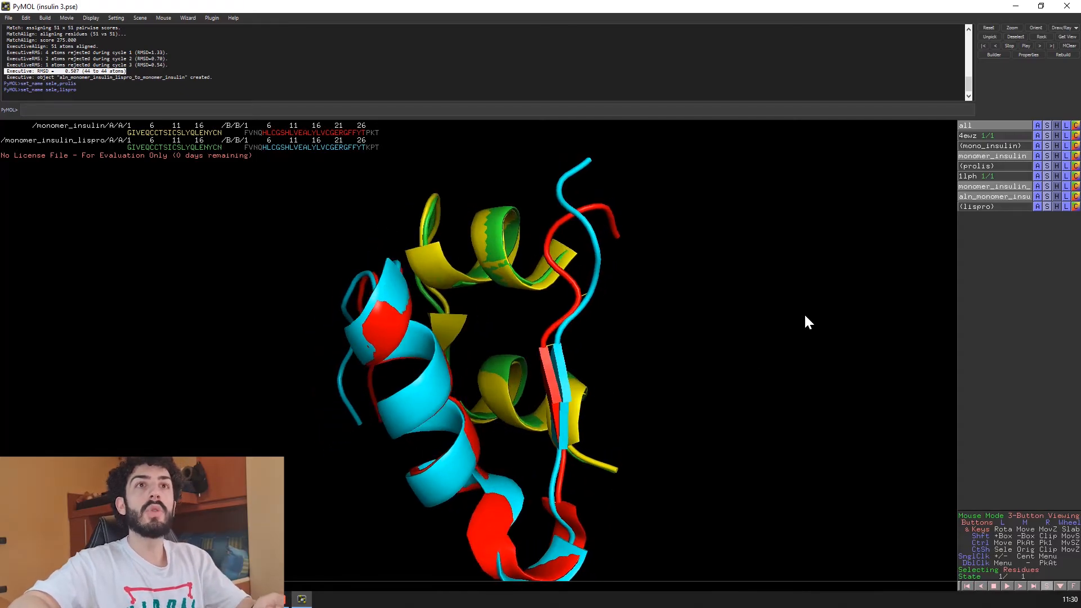
click(1009, 169)
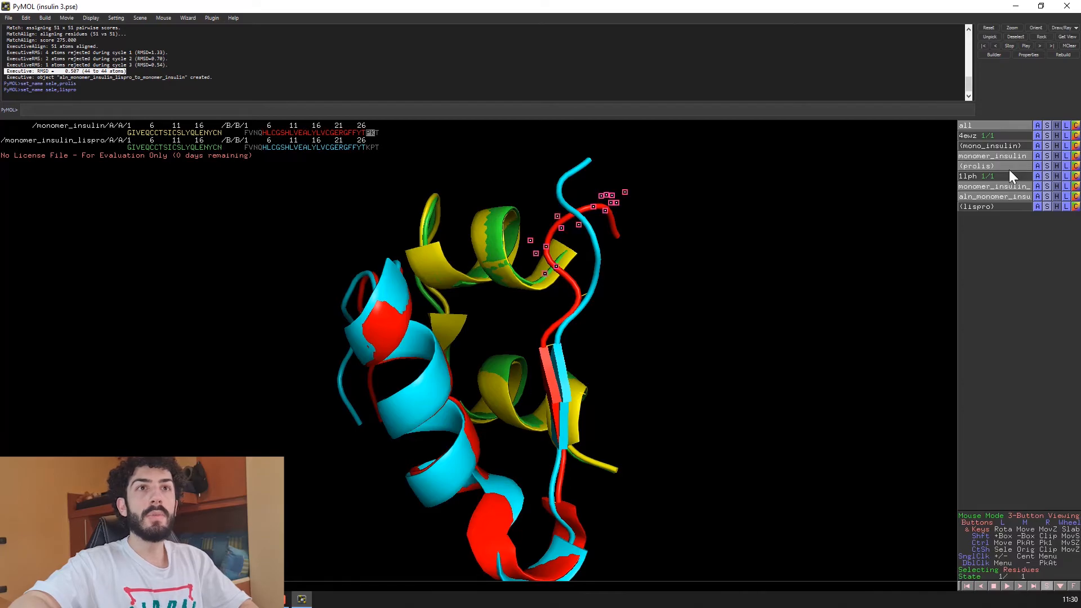
click(1049, 167)
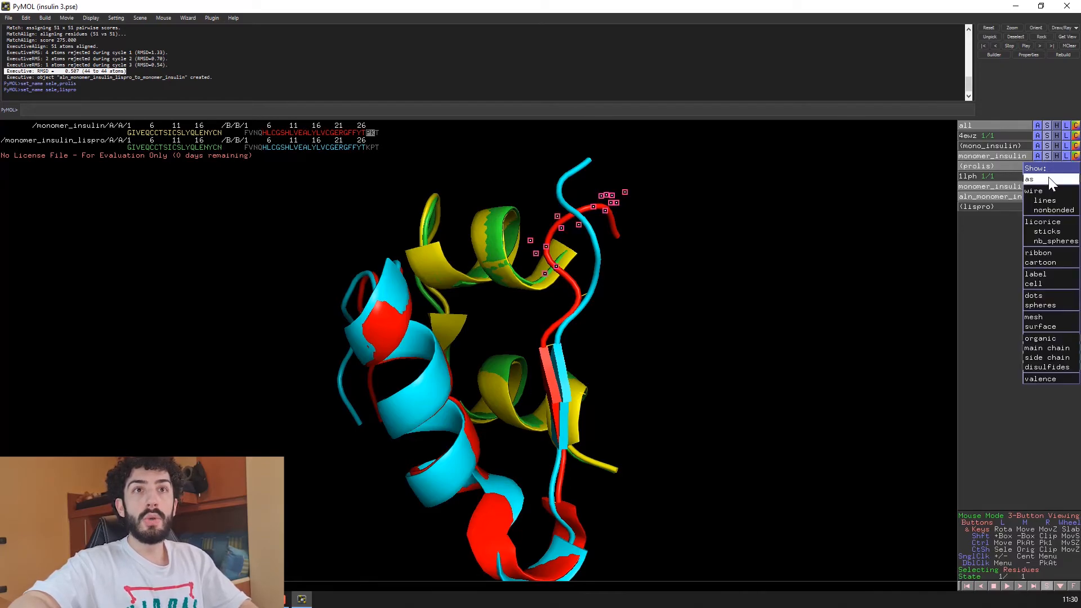
mouse_move(1049, 177)
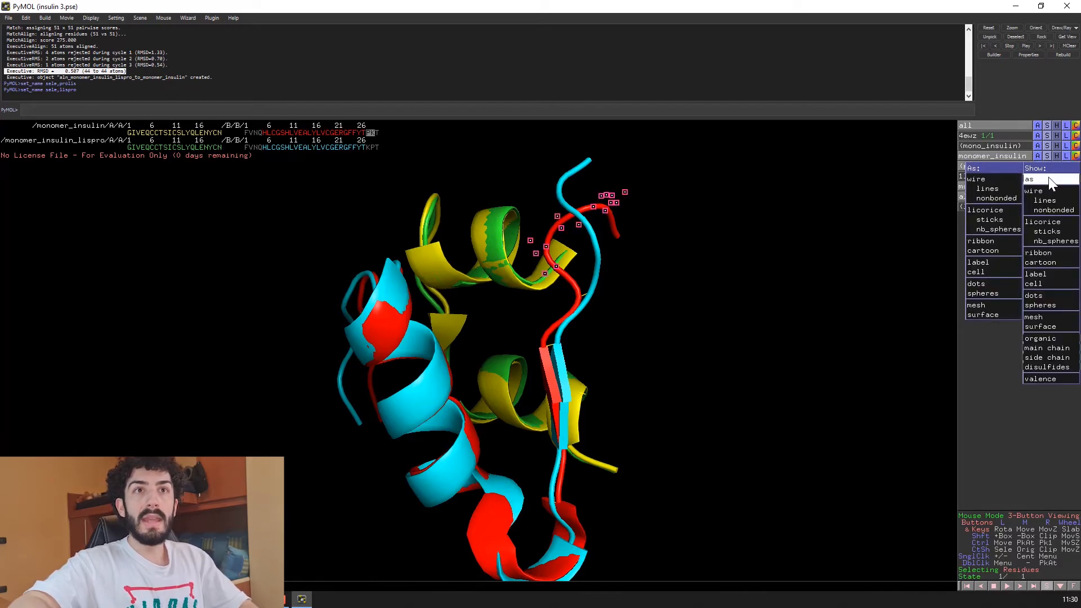
click(1010, 219)
drag(598, 326, 538, 337)
drag(436, 341, 664, 387)
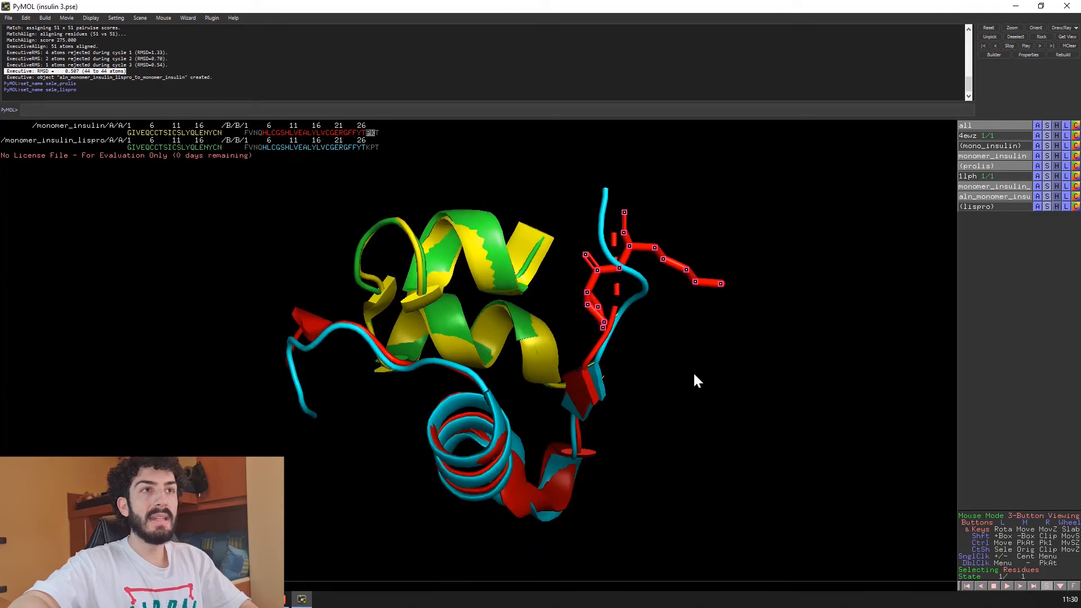
drag(588, 389, 623, 352)
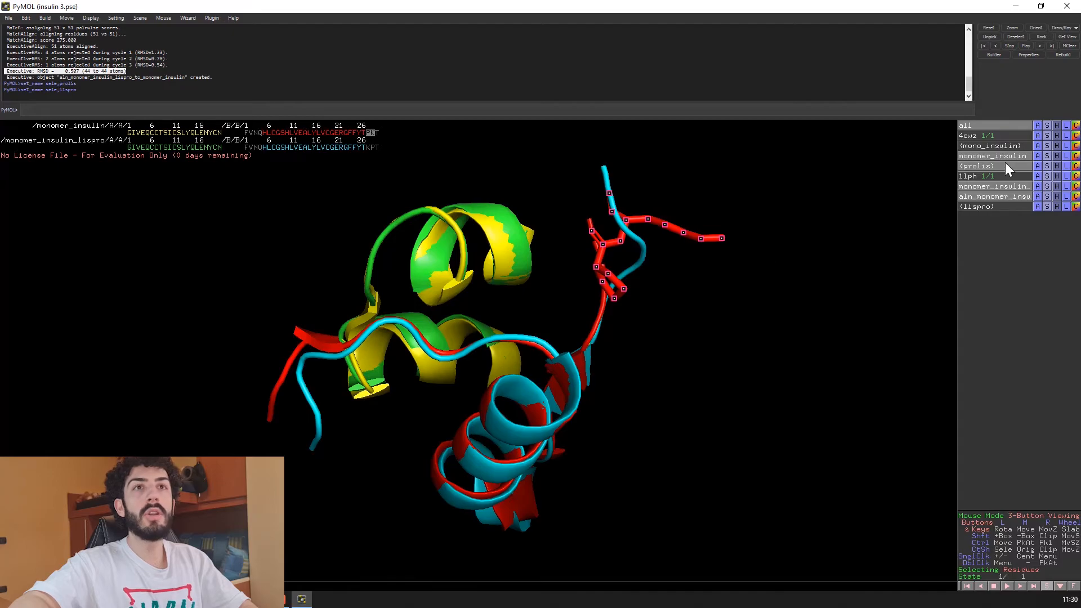
Step: Color the prolis selection by element, using the HNOS scheme that keeps the carbon color
click(1076, 172)
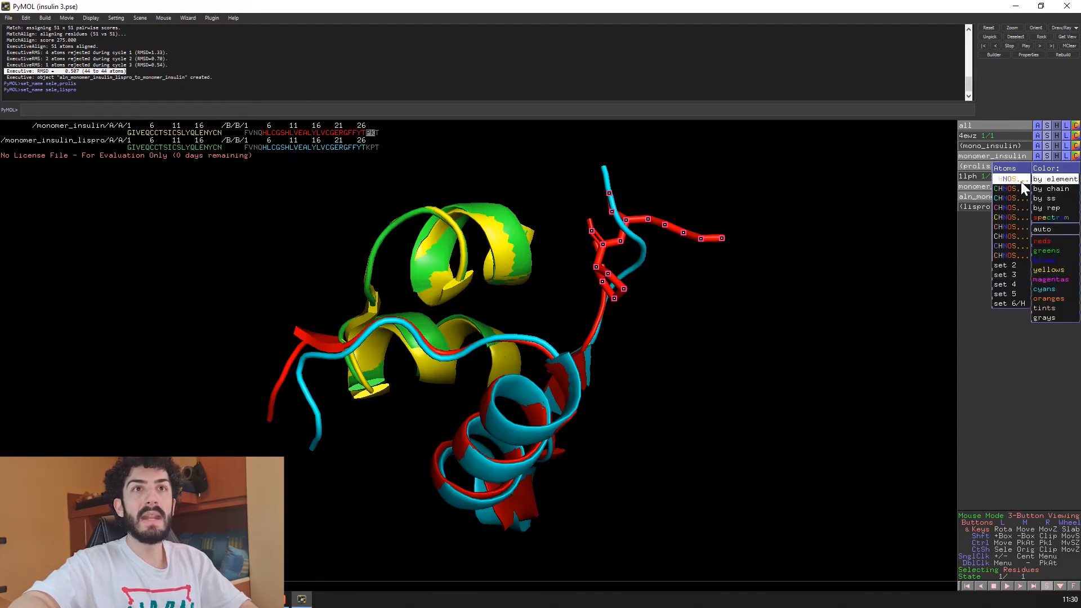
click(1021, 180)
drag(728, 292, 618, 197)
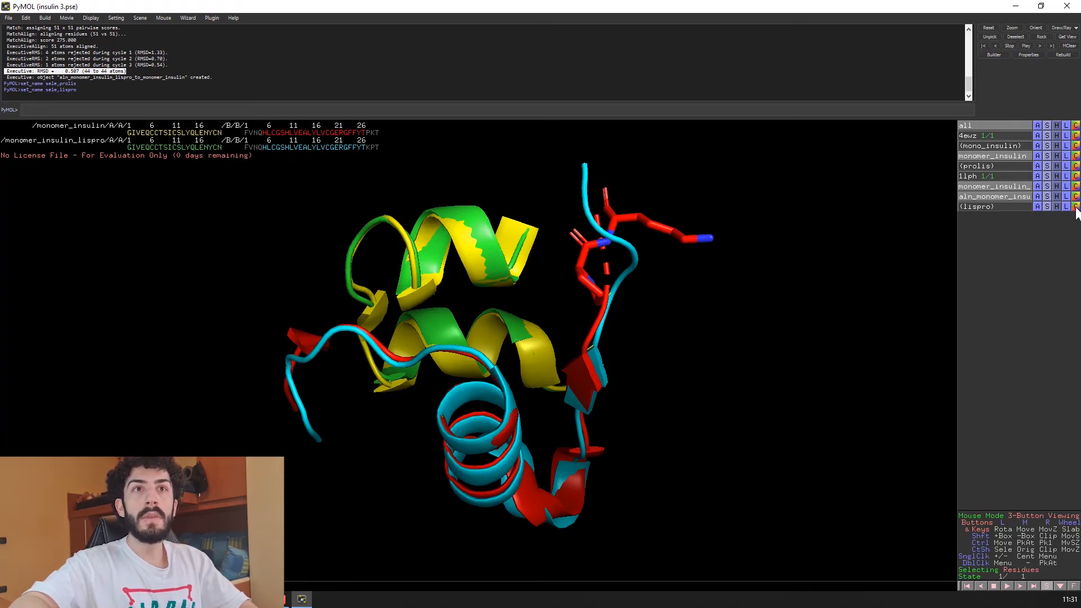
Step: Display the lispro selection as sticks only and inspect it against the native residues
click(1047, 207)
mouse_move(1045, 219)
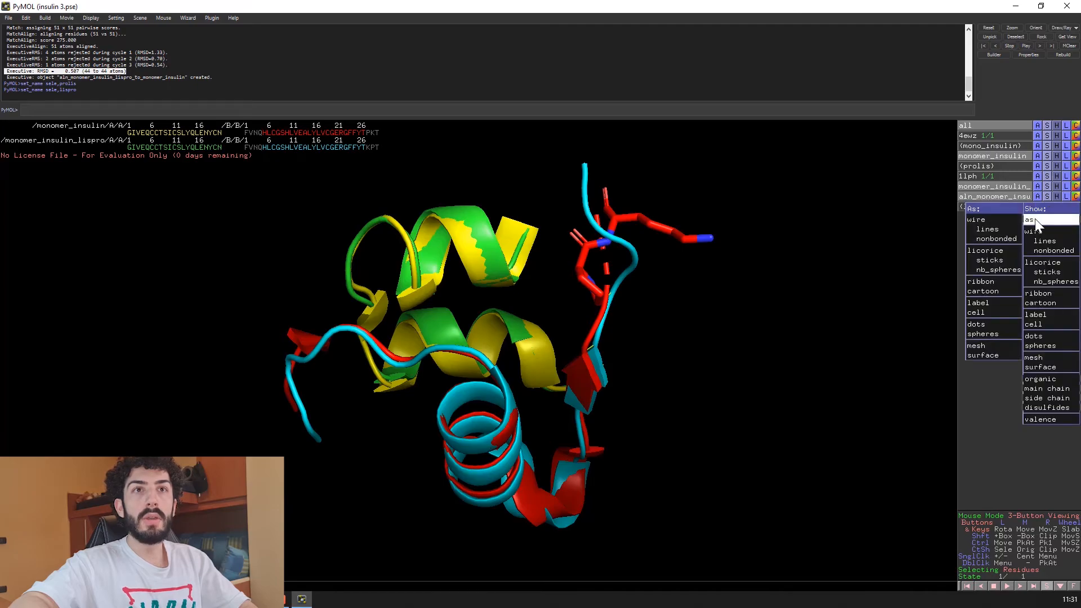
click(991, 261)
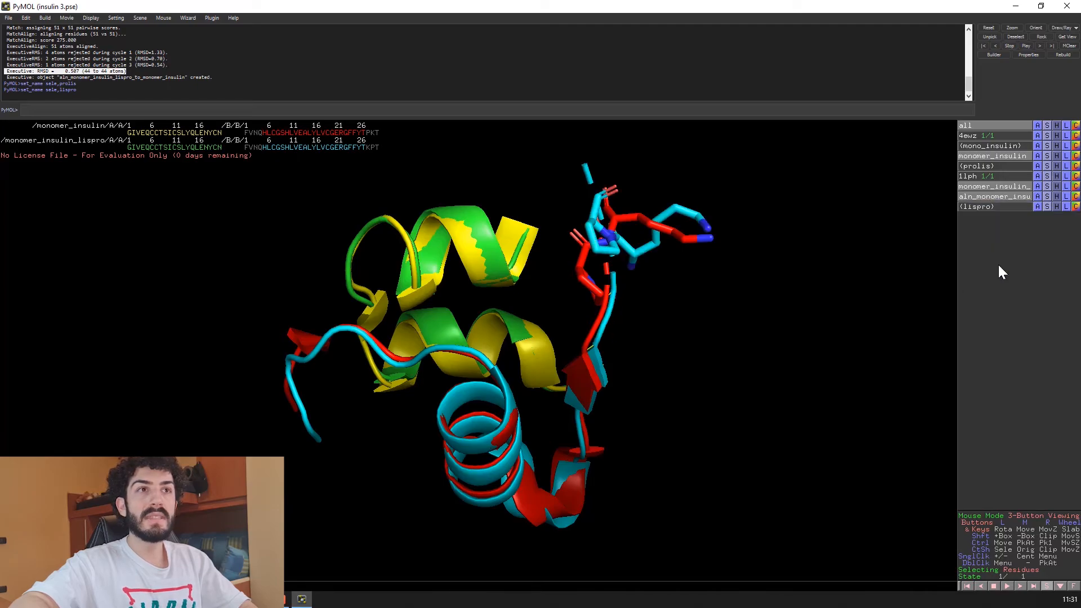
drag(615, 262, 488, 441)
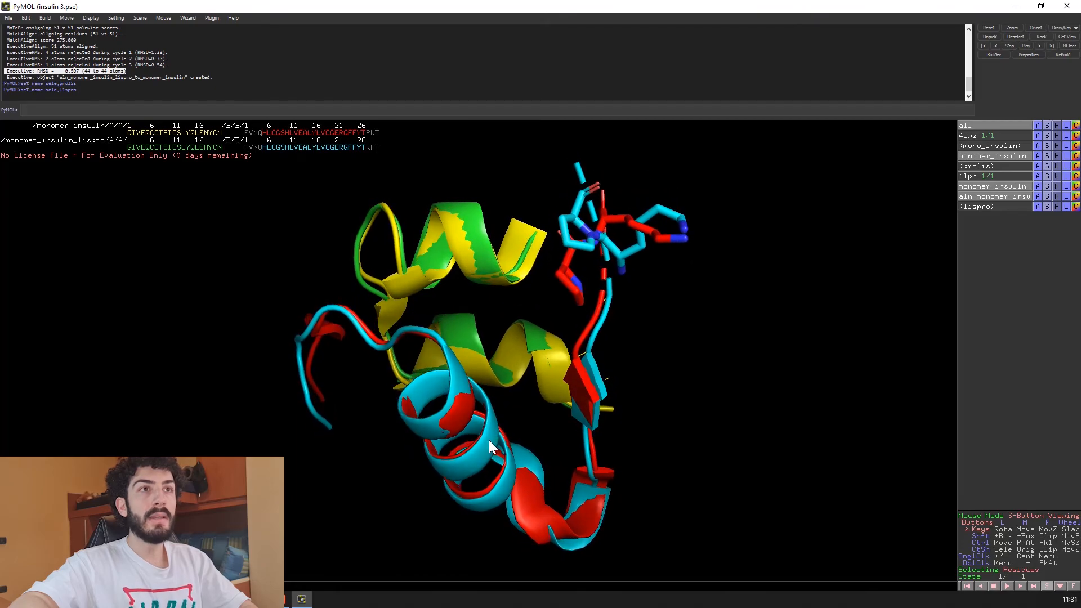
drag(569, 320, 585, 271)
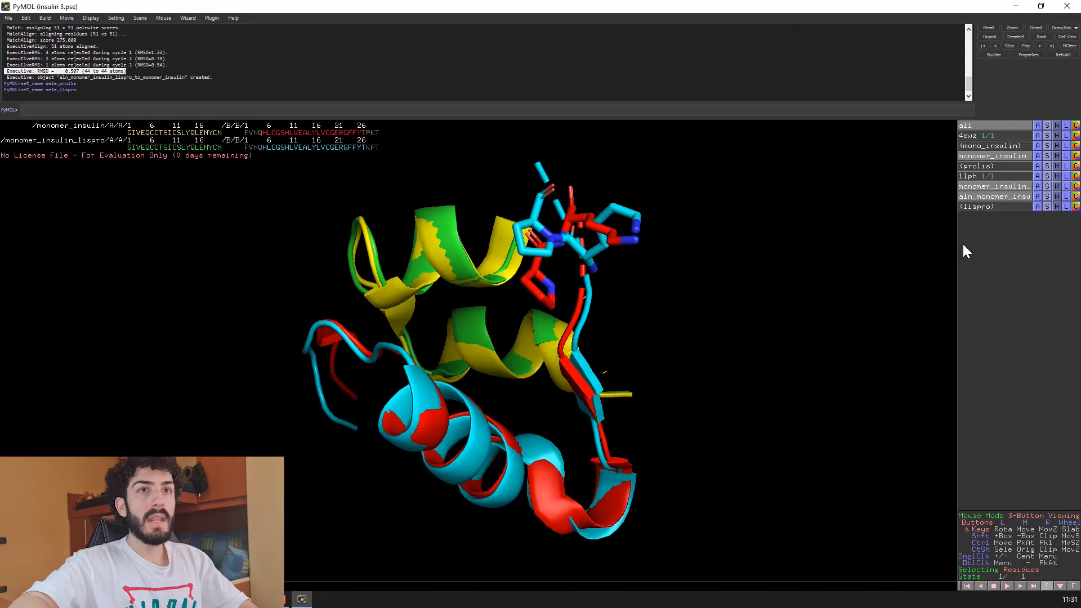
Step: Color the lispro selection by element, using the HNOS scheme that keeps the carbon color
click(1076, 210)
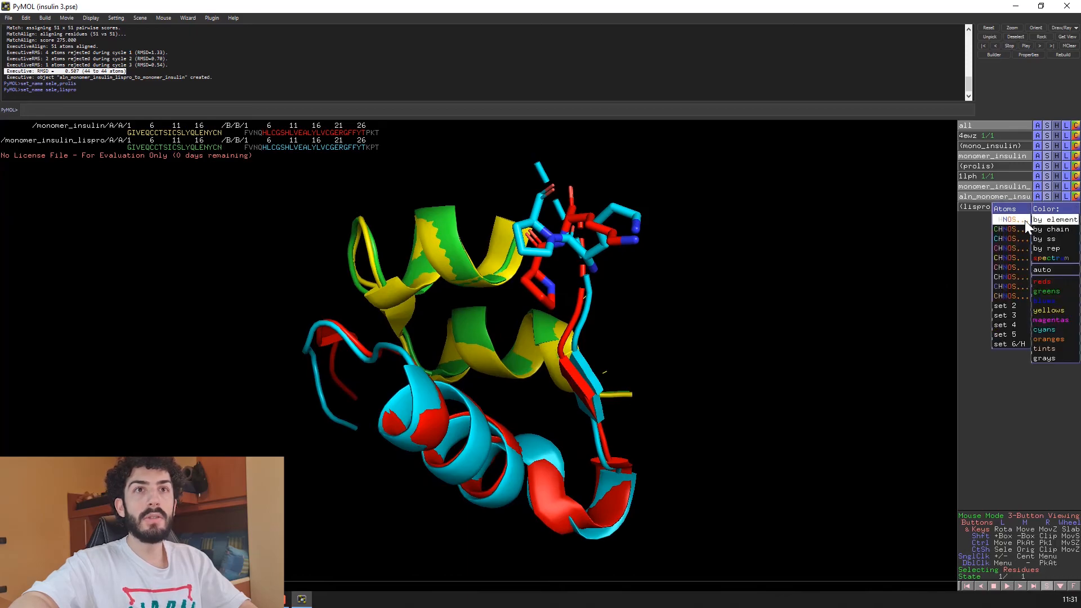
click(1024, 220)
drag(553, 239, 526, 271)
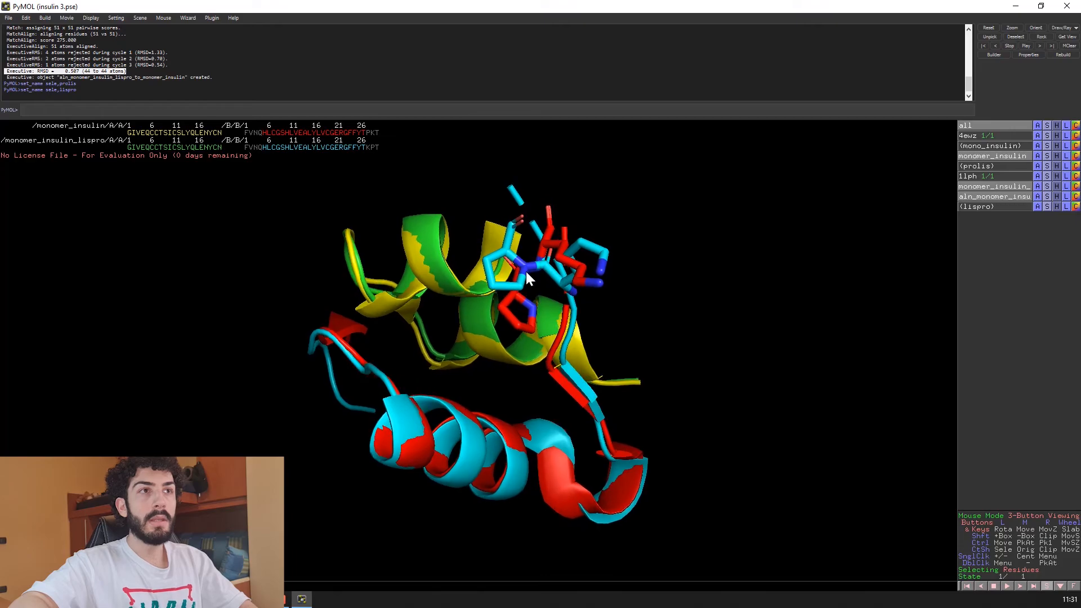
Step: Hide and show monomer_insulin_lispro and monomer_insulin in turn, comparing the stick residues of both structures from several angles
click(1000, 186)
click(1000, 186)
click(1005, 154)
click(1004, 156)
click(1002, 157)
drag(450, 513, 444, 558)
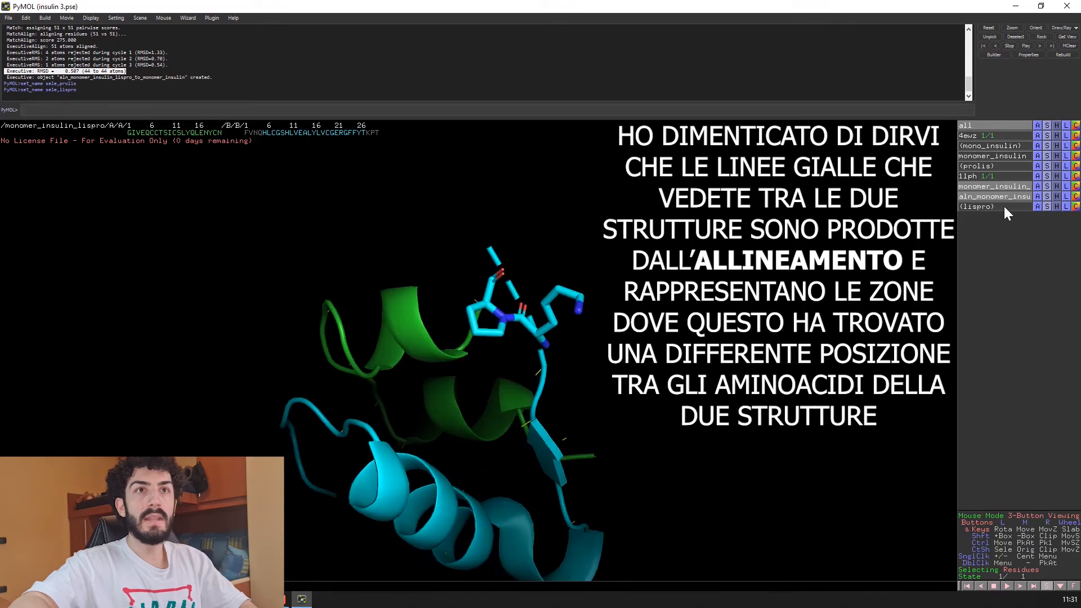
click(1005, 156)
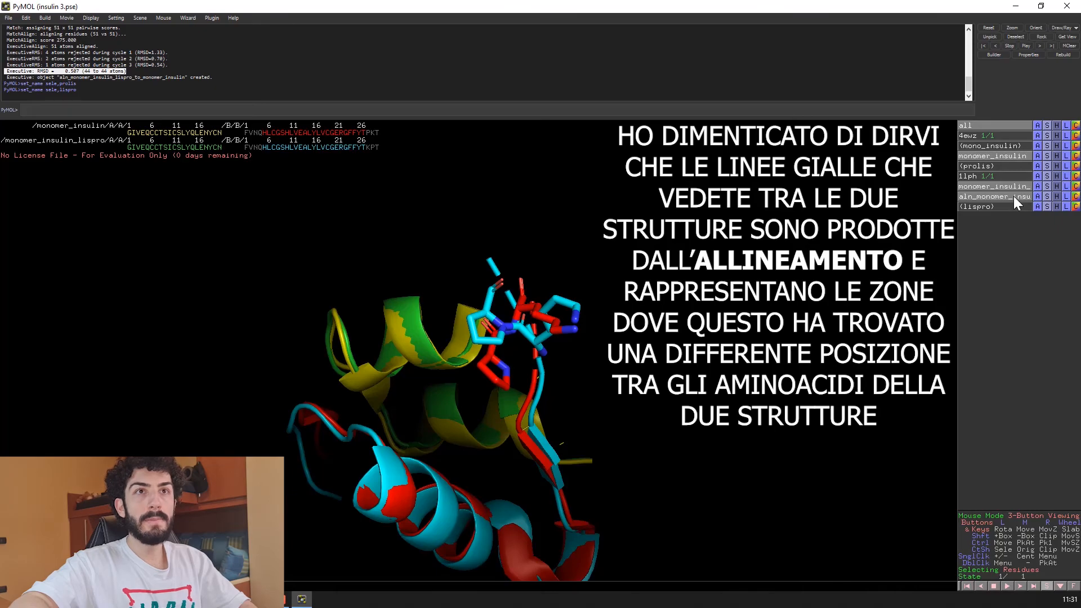
click(1015, 186)
click(1016, 185)
click(1015, 185)
click(1016, 185)
click(1018, 155)
click(1018, 155)
drag(491, 480, 509, 415)
middle_drag(508, 414, 529, 374)
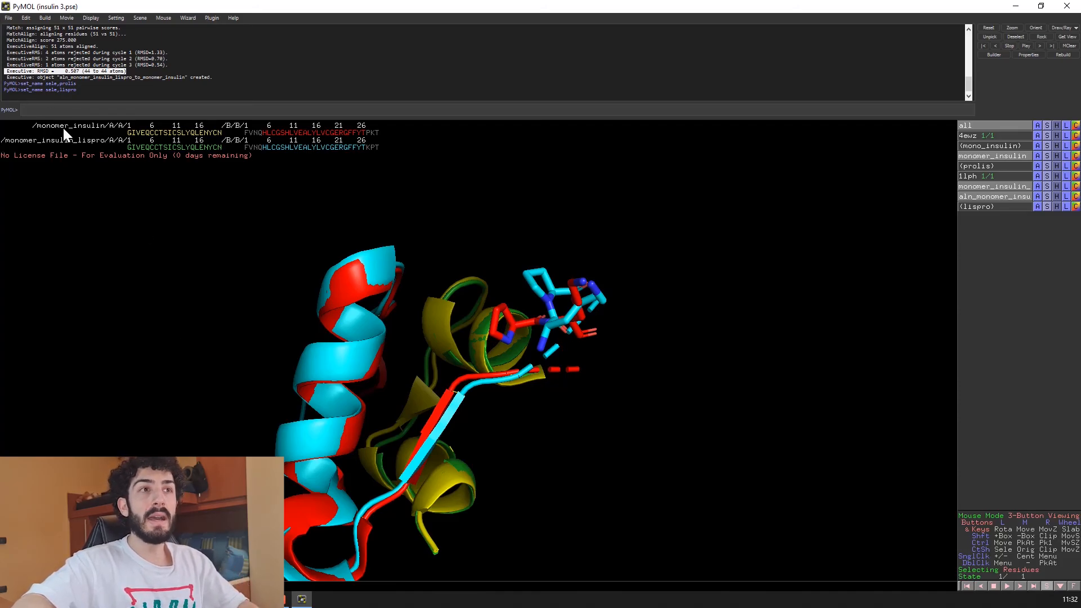
Step: Save the session under the name insulin 4 in the insulin documents folder
click(9, 19)
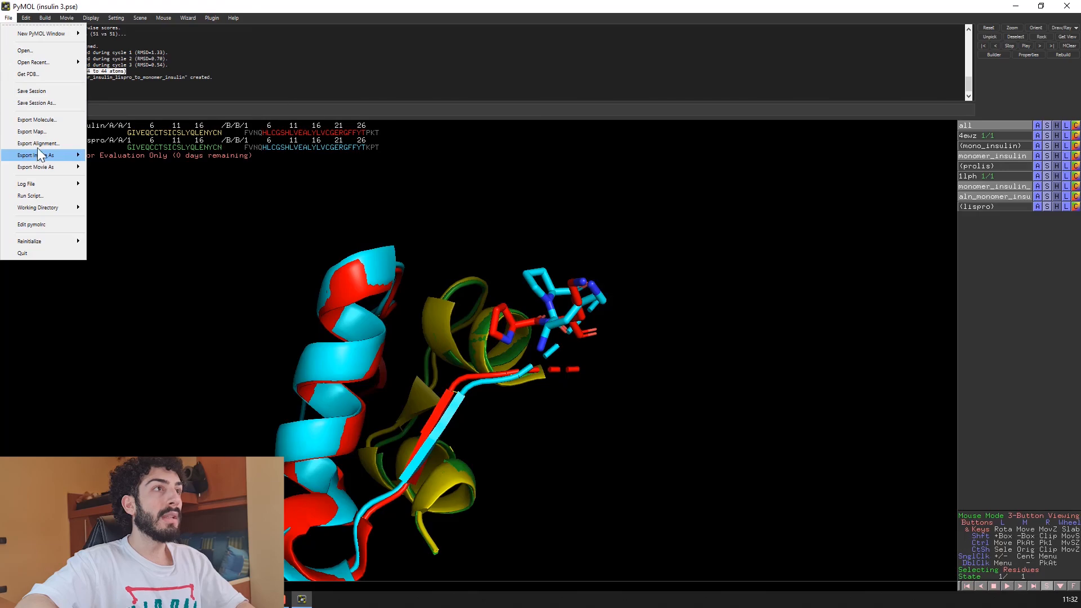
click(54, 102)
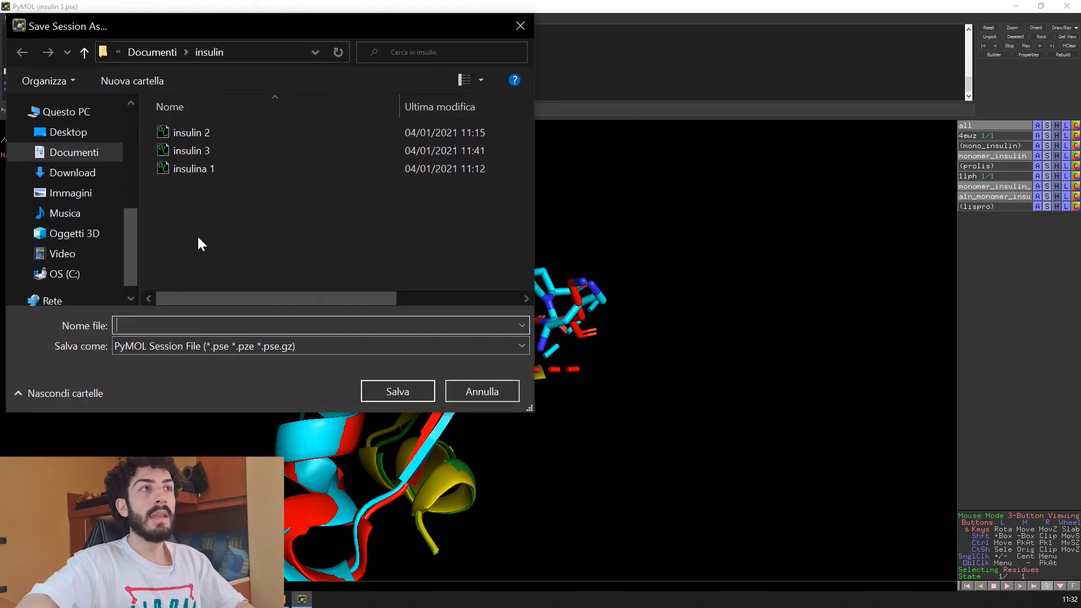
click(245, 326)
text(i)
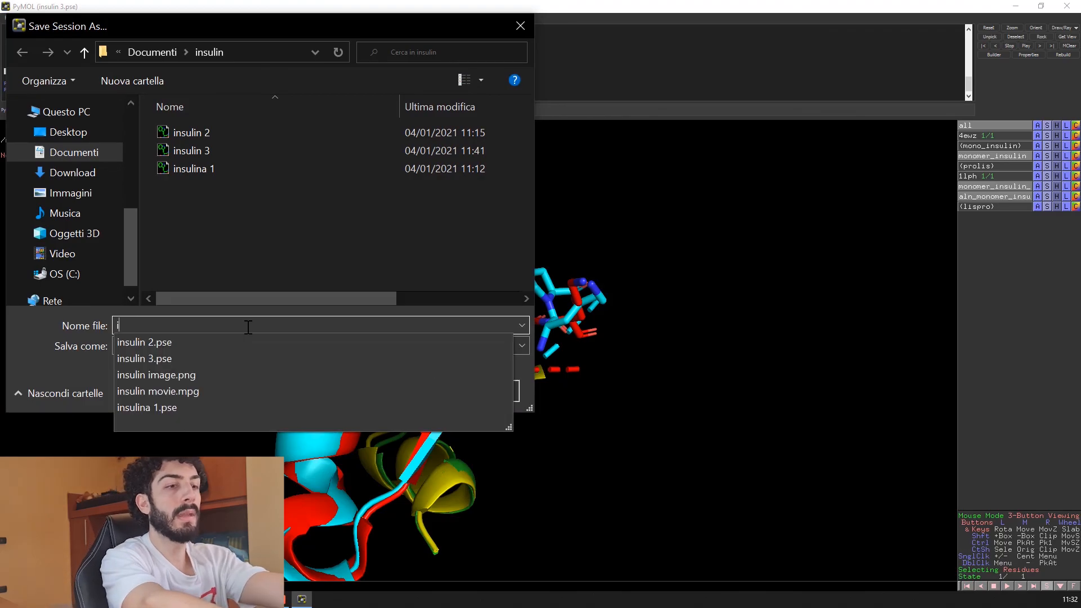
text(nsuli)
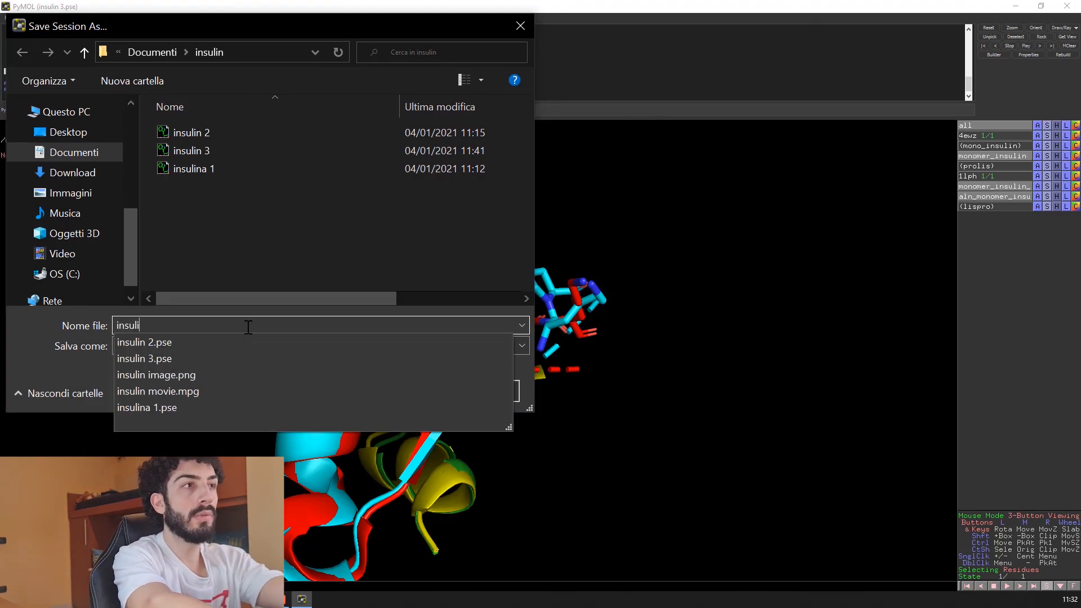
text(n 4)
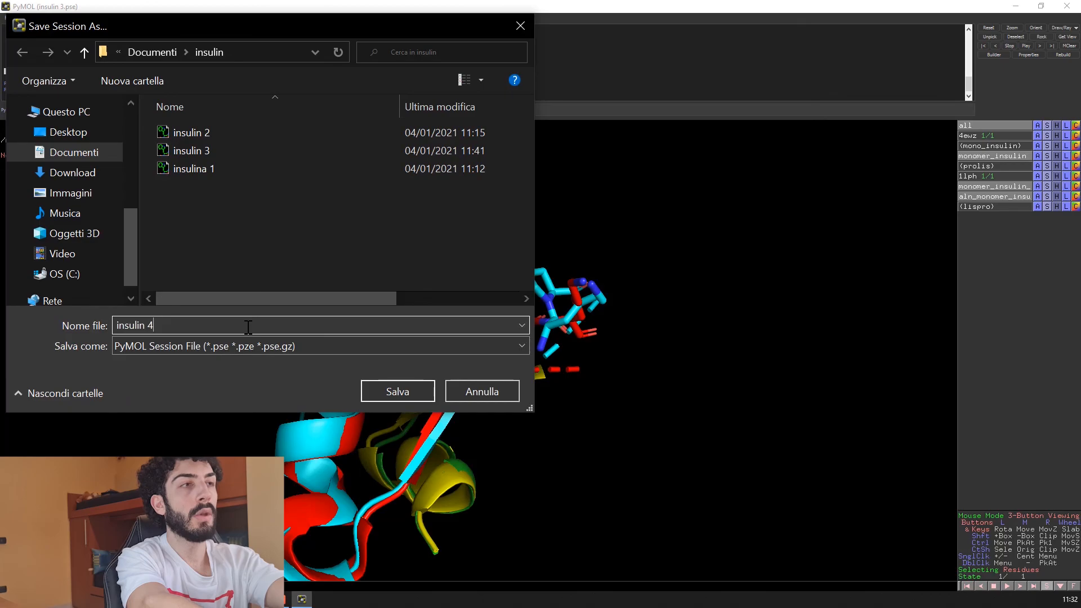